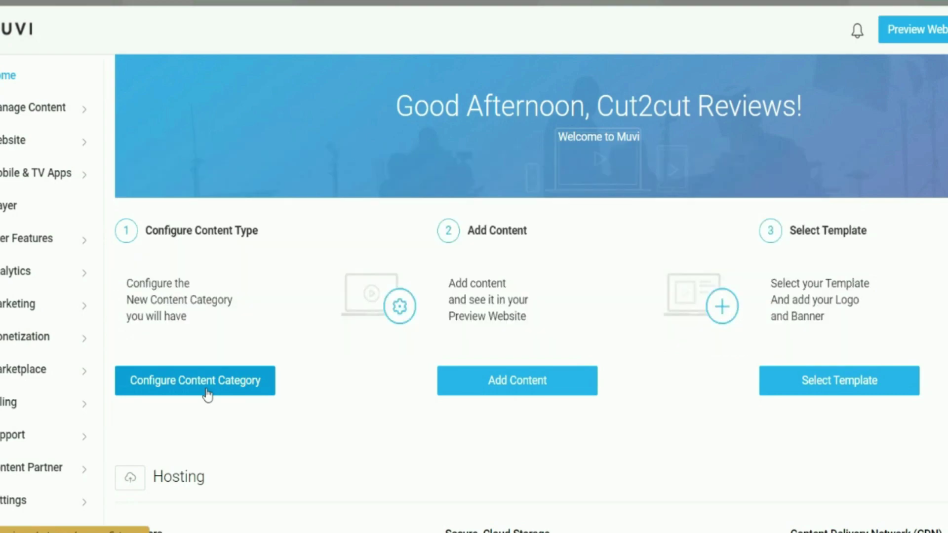
Step: Create a content category named SOFTWARE REVIEW with the cropped Partition Wizard picture uploaded as its category image, and submit it
click(207, 395)
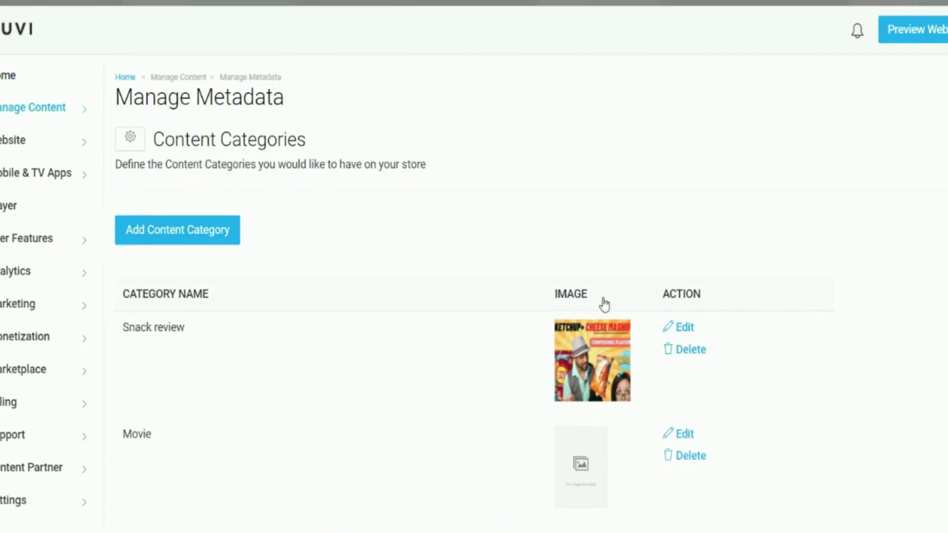
scroll(603, 302, down, 3)
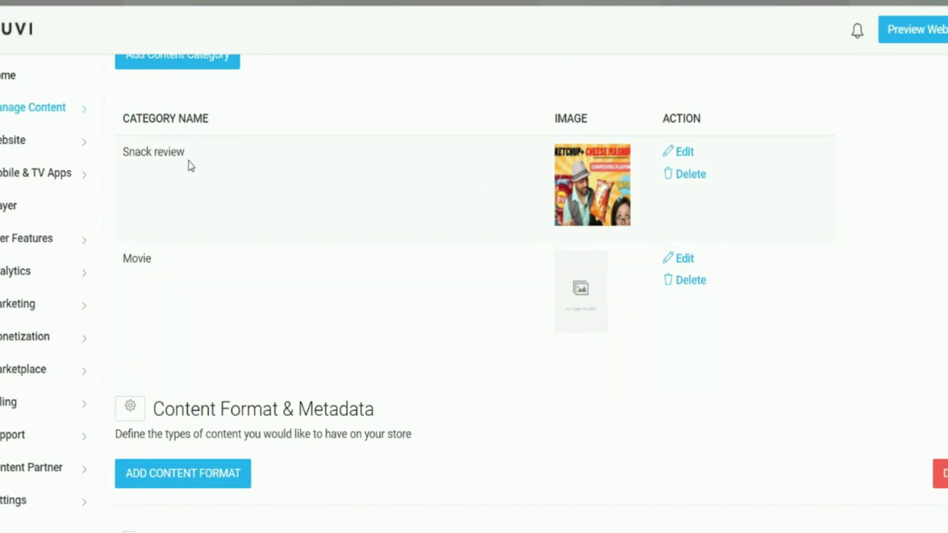
scroll(288, 228, up, 3)
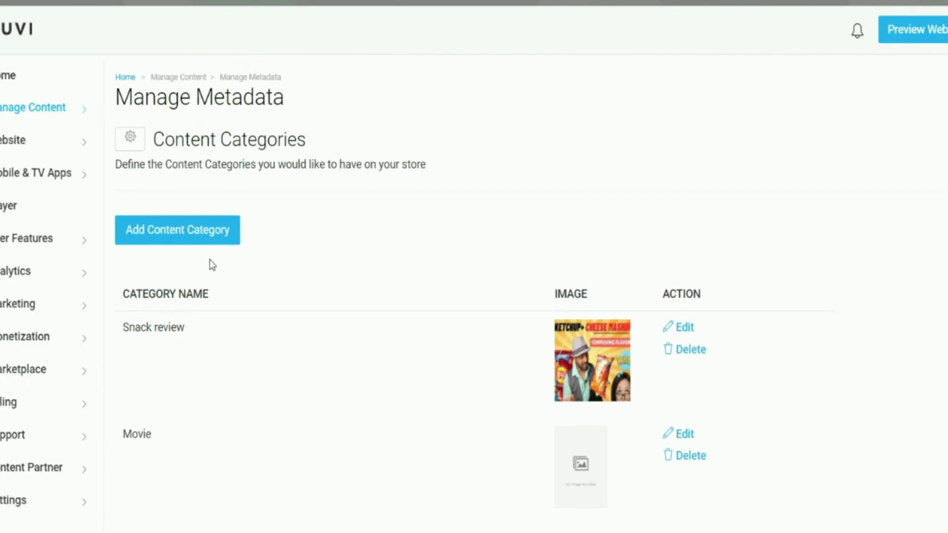
click(190, 243)
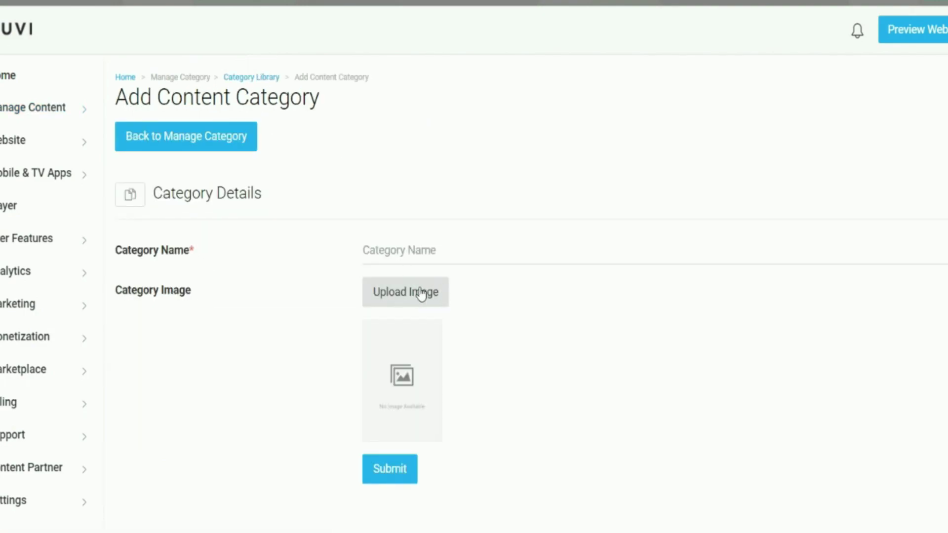
click(420, 295)
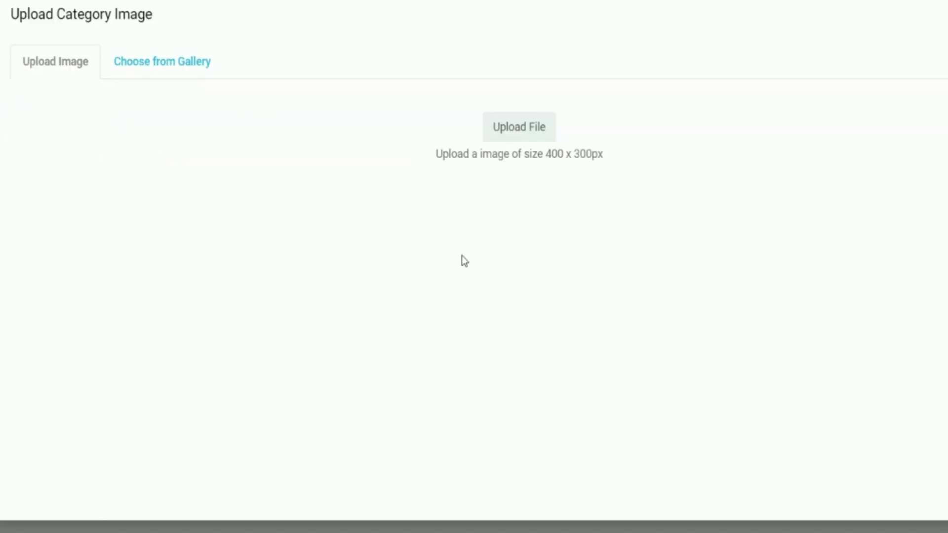
click(515, 140)
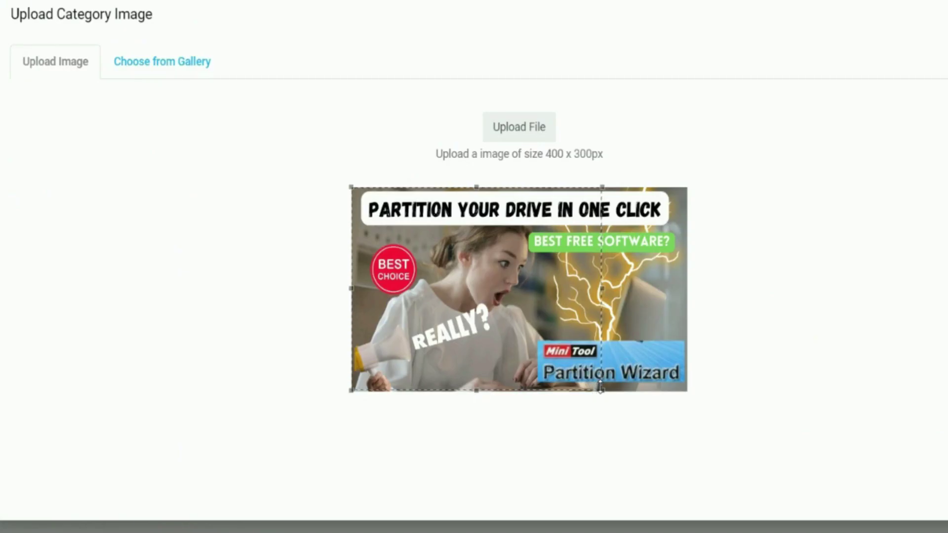
drag(600, 388, 602, 390)
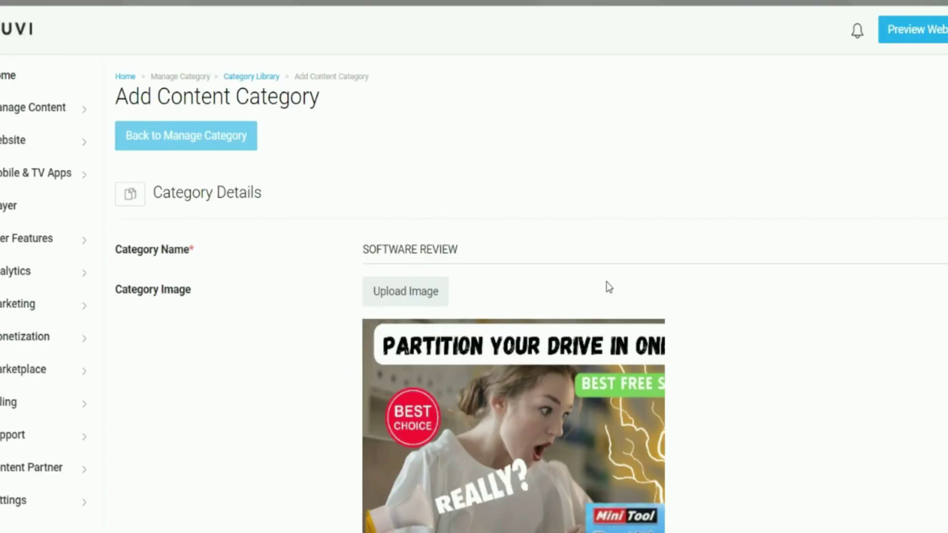
scroll(459, 310, down, 3)
click(385, 481)
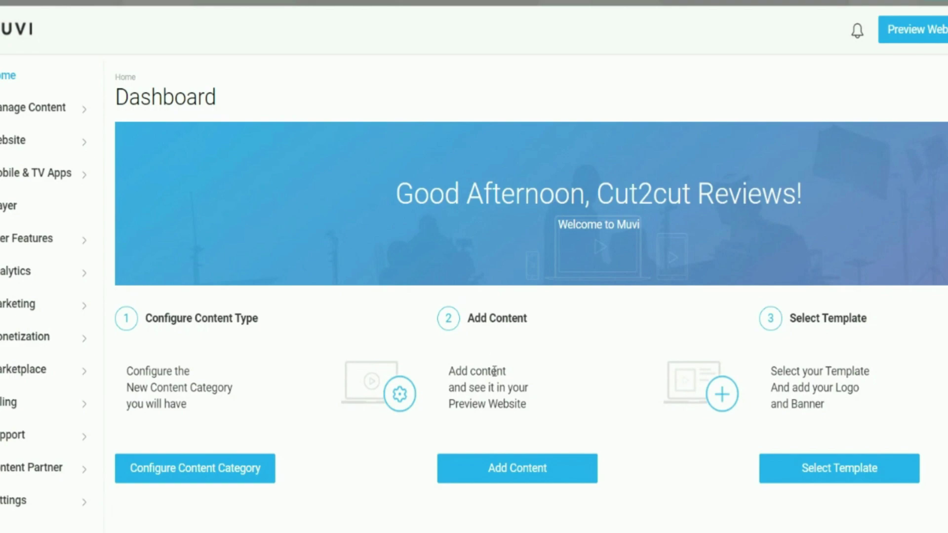
Step: Start a new content entry with VOD Single Part as its content form
click(499, 468)
click(169, 138)
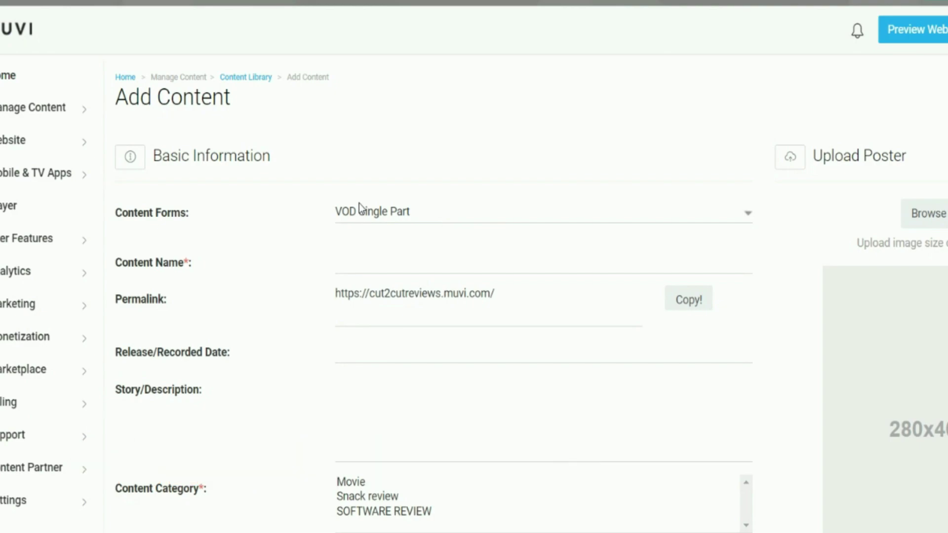
click(382, 208)
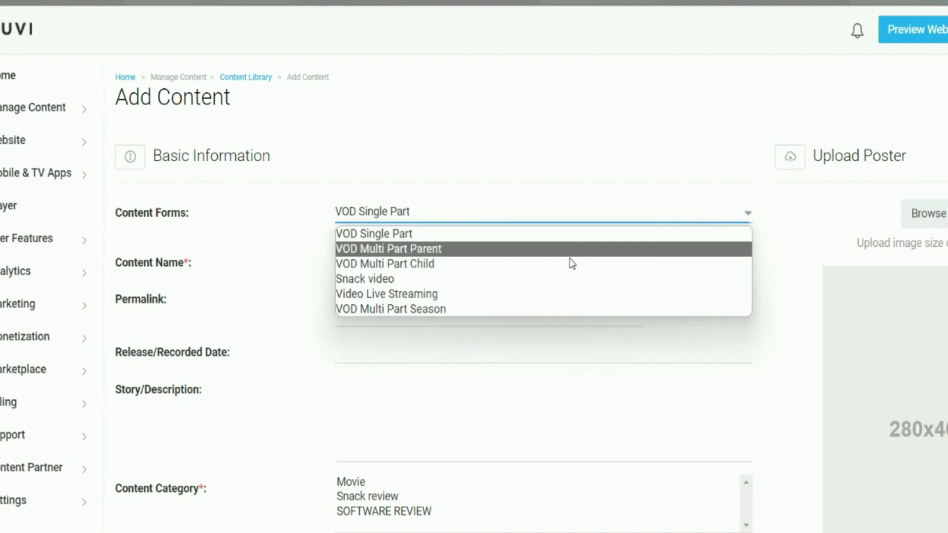
click(452, 235)
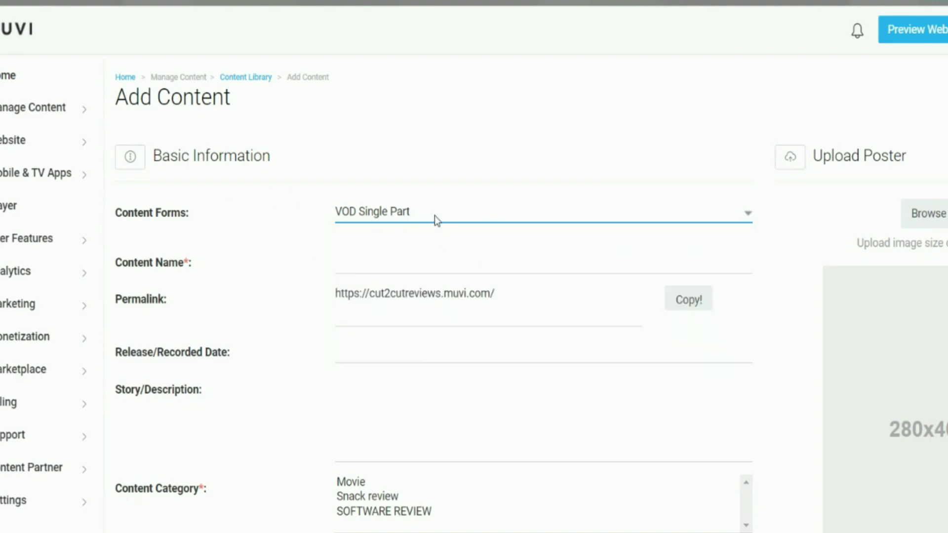
Step: Name the new content RANDOM SOFTWARE
click(390, 269)
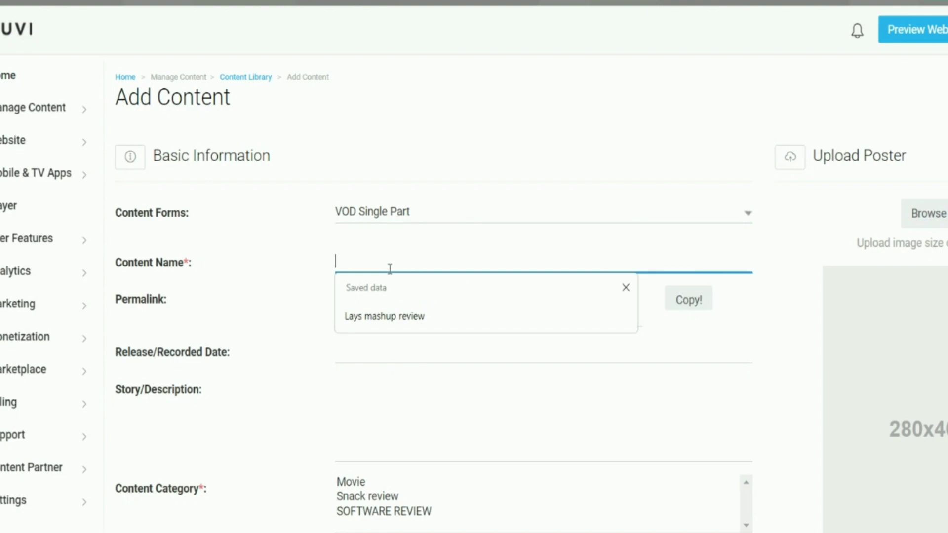
text(R)
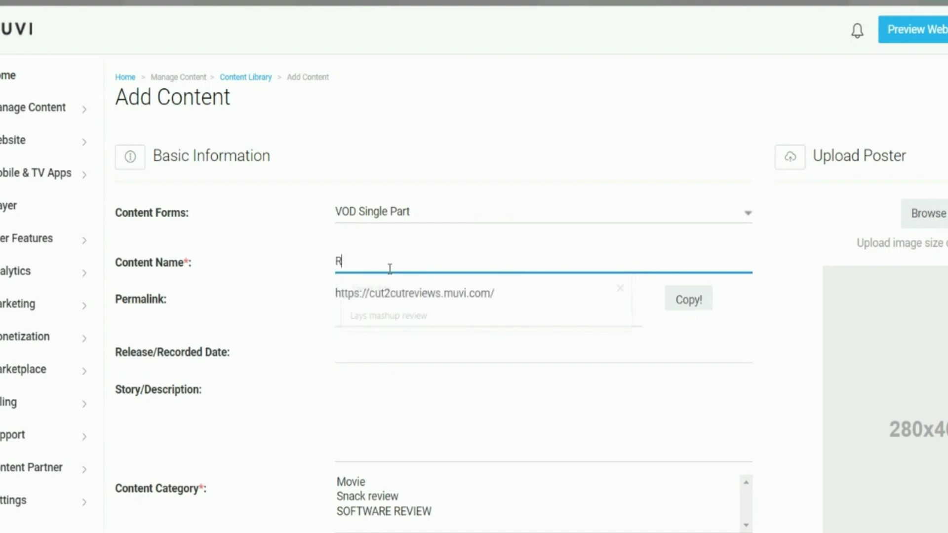
text(ANDOM SOD)
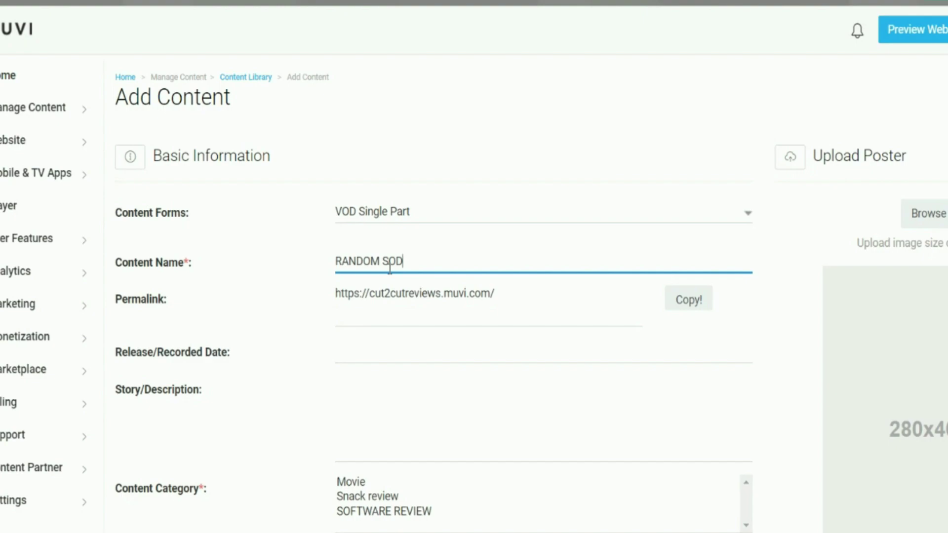
key(BackSpace)
text(FTWARE)
Step: Set the release date to 06/24/2022 and enter the description "THIS IS USED FOR PARTITION OD DRIVE"
scroll(346, 247, down, 2)
click(350, 262)
click(349, 262)
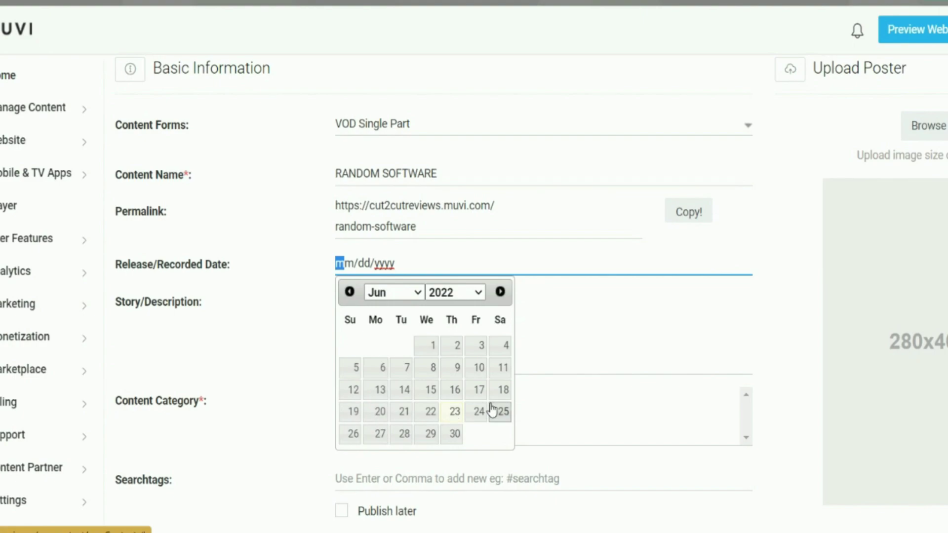
click(478, 413)
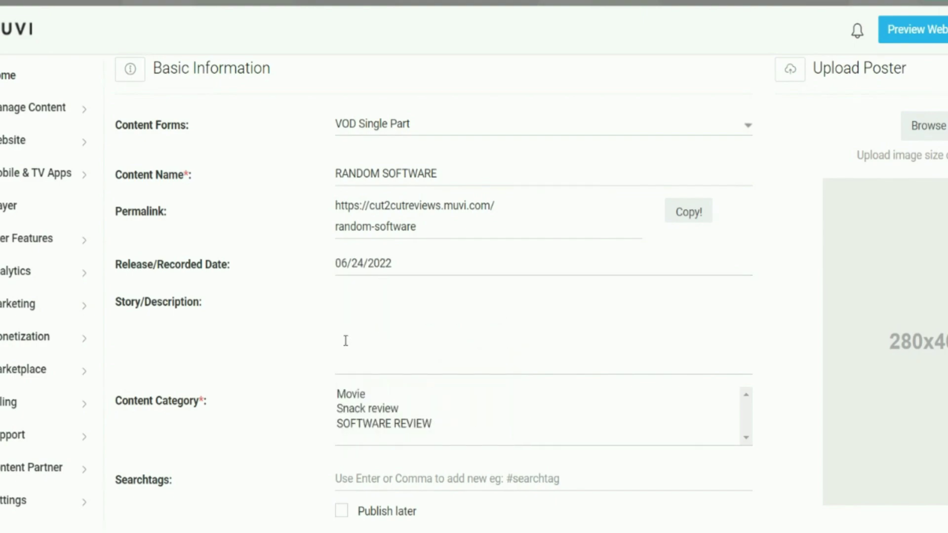
click(356, 303)
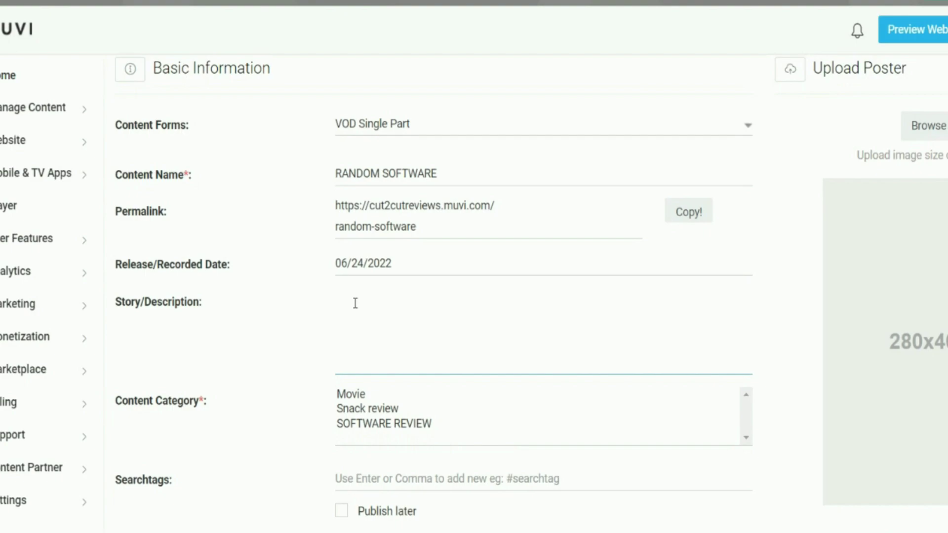
text(THIS IS USED FOR PARTITION OD DRIVE)
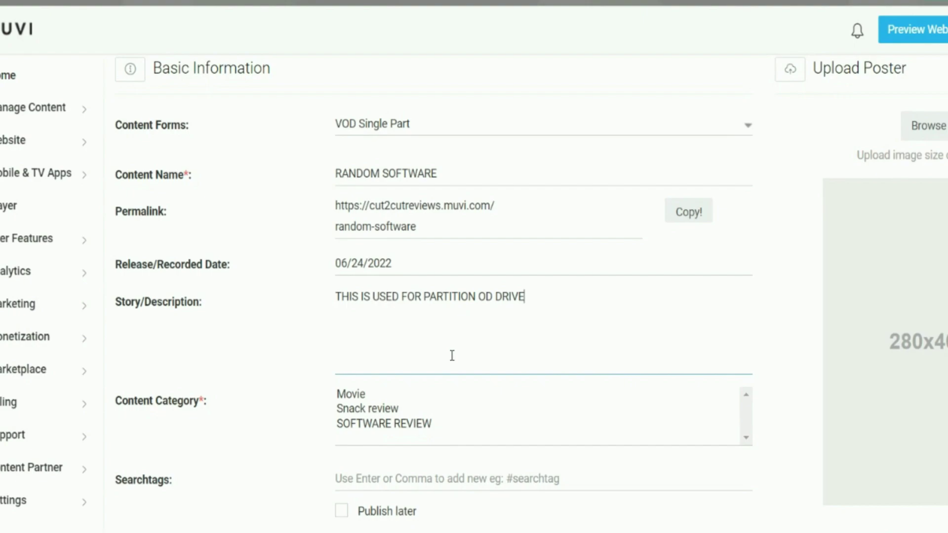
Step: Assign the content to the SOFTWARE REVIEW category
scroll(456, 340, down, 3)
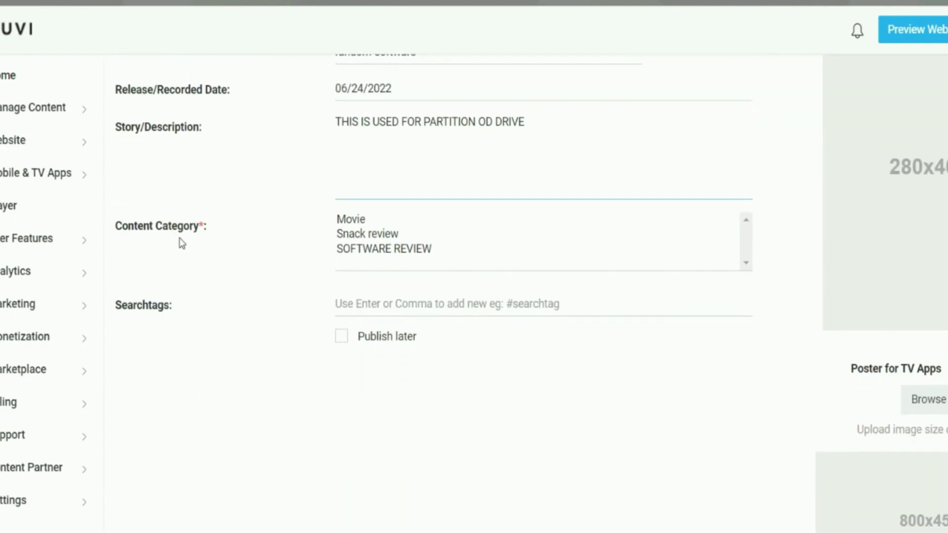
click(363, 224)
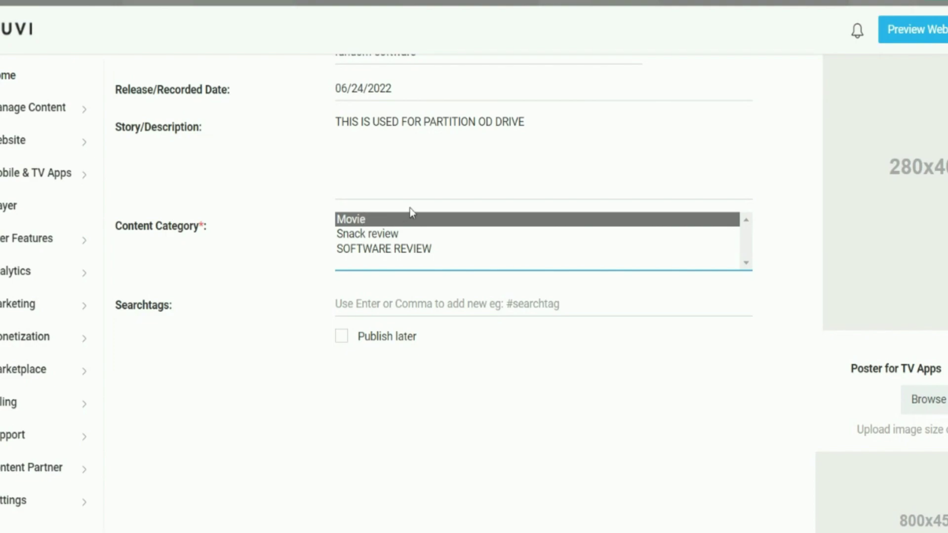
click(407, 248)
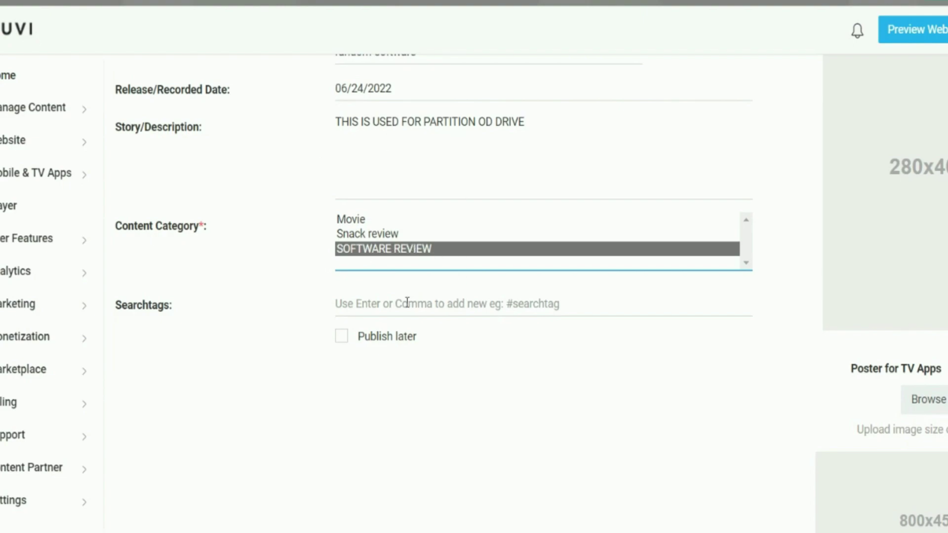
Step: Add the search tags #SOFTWARE and #SOFTWAREREVIEW to the content
click(420, 312)
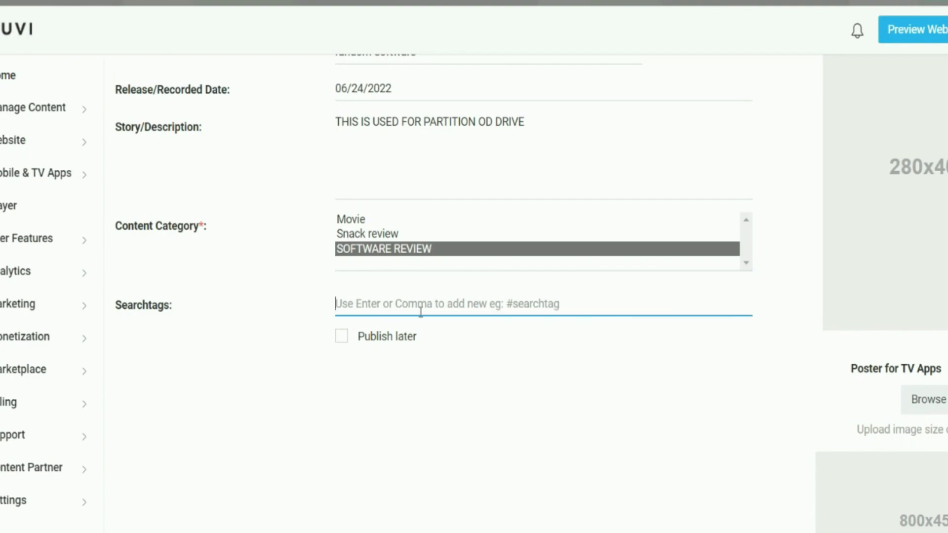
text(#)
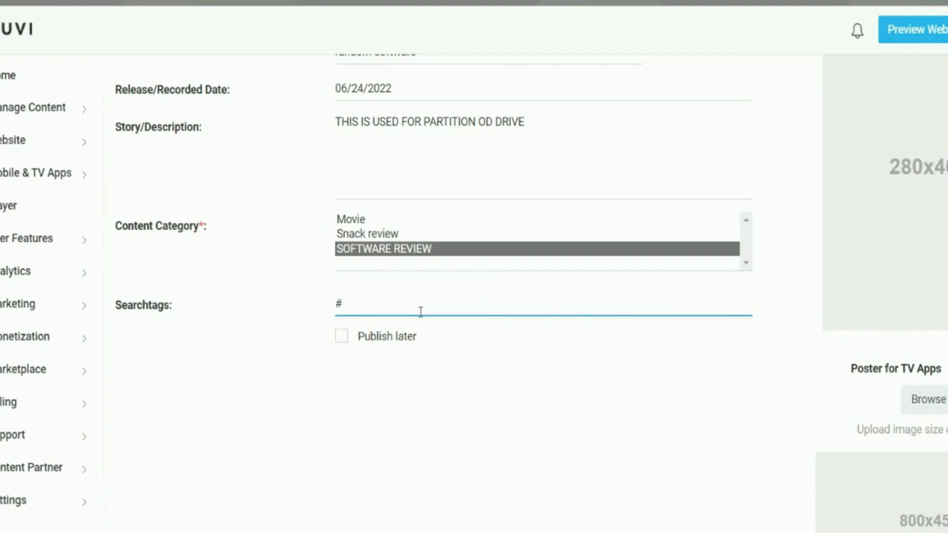
text(SOFTWARE)
key(Return)
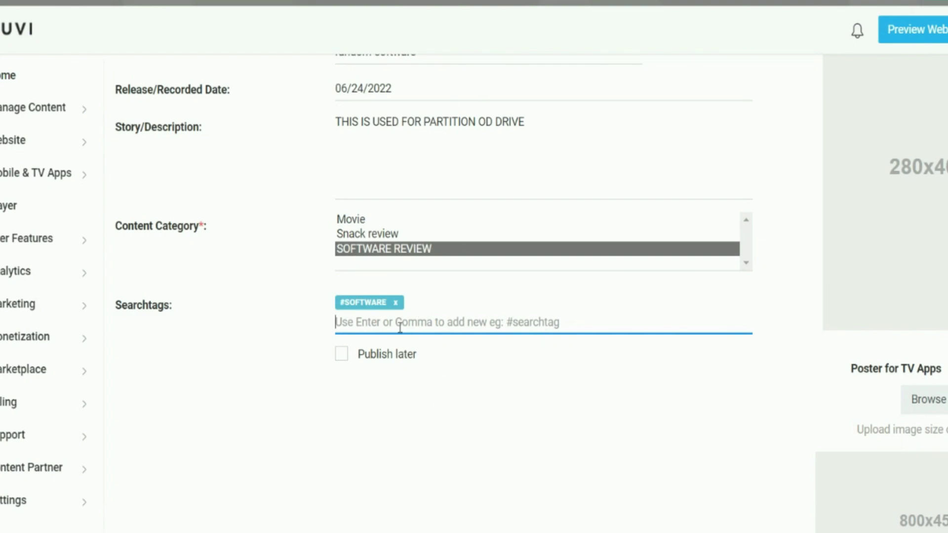
text(#SOFTWARE)
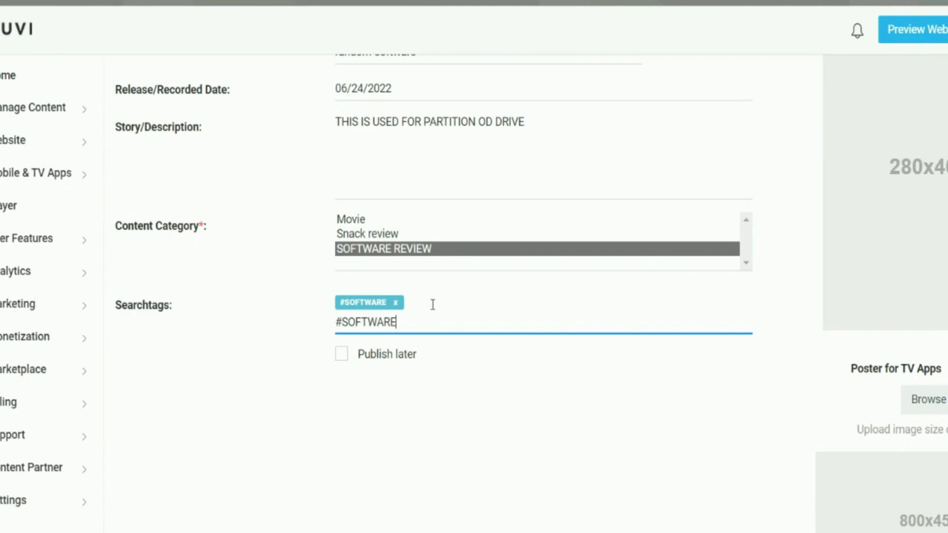
key(BackSpace)
key(BackSpace)
key(BackSpace)
text(AREREVIEW)
key(Return)
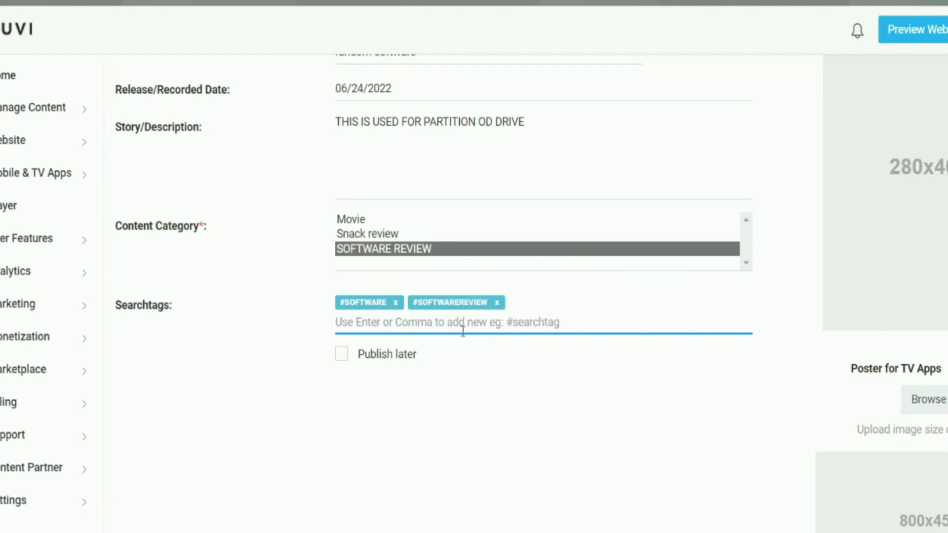
Step: Choose the Partition Wizard picture from the gallery as the content's poster
scroll(543, 321, down, 2)
scroll(570, 318, up, 7)
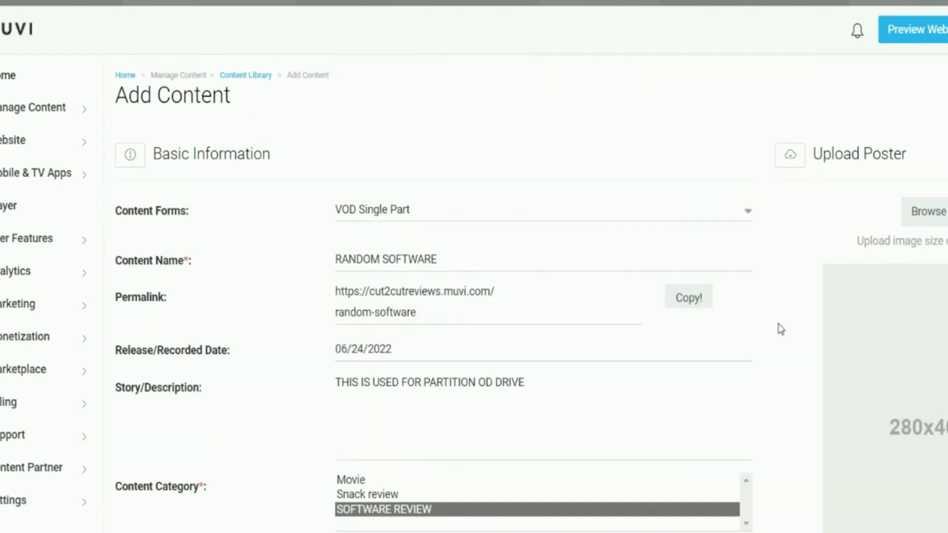
scroll(921, 256, down, 2)
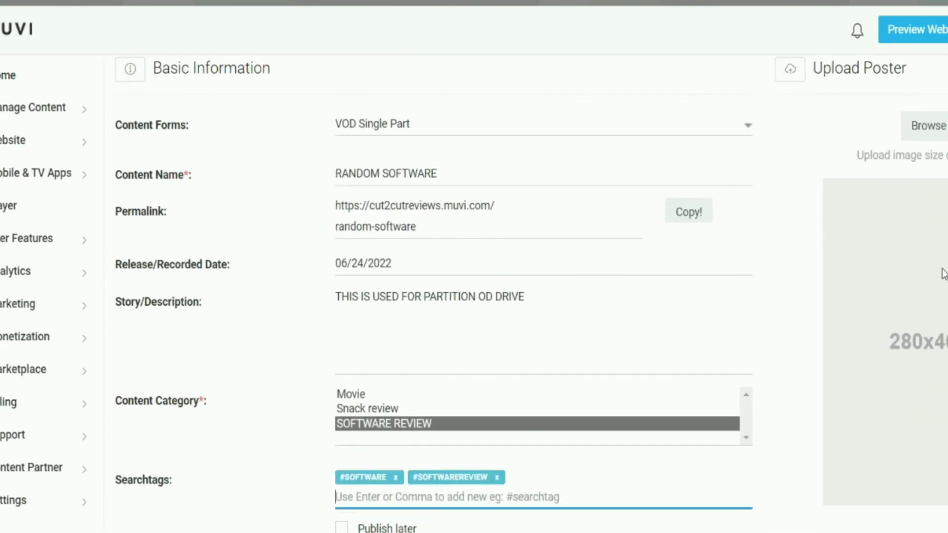
scroll(943, 276, up, 2)
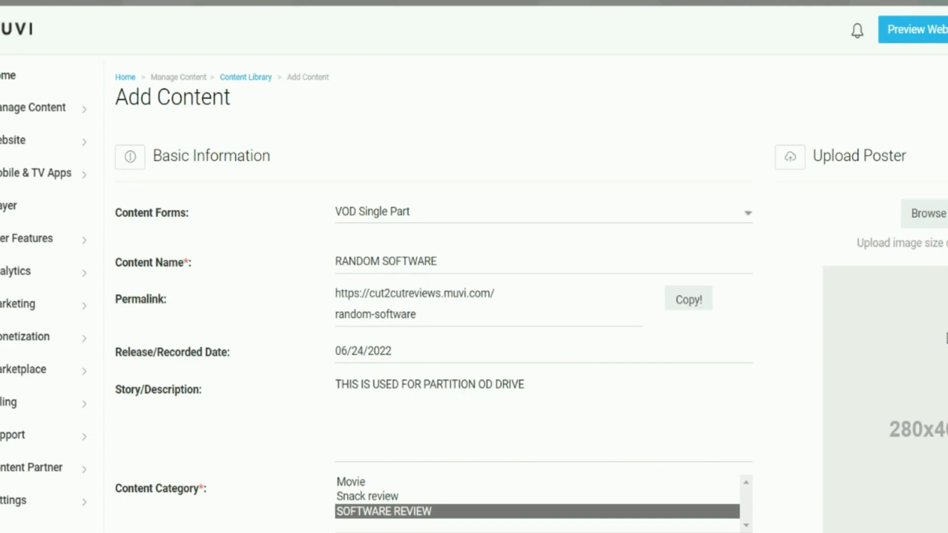
scroll(879, 355, down, 4)
scroll(841, 307, down, 6)
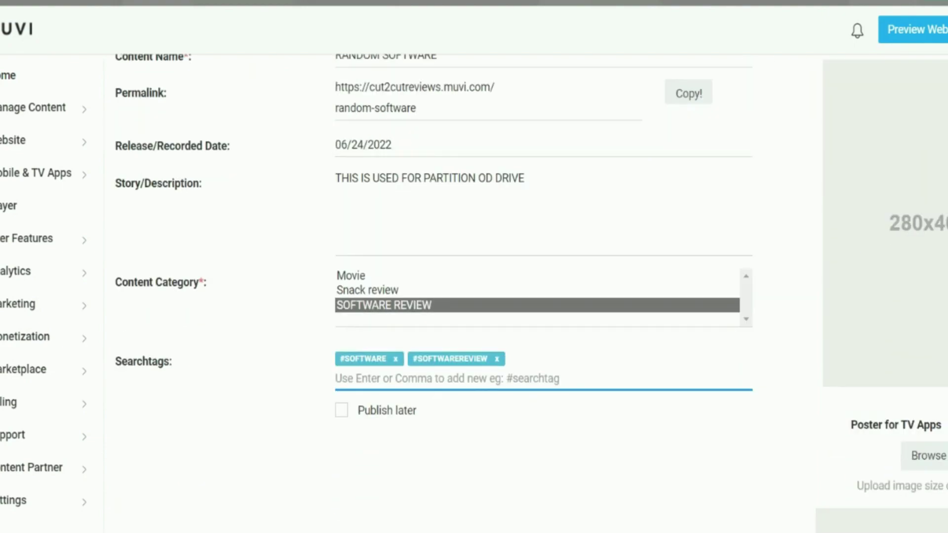
scroll(943, 256, up, 10)
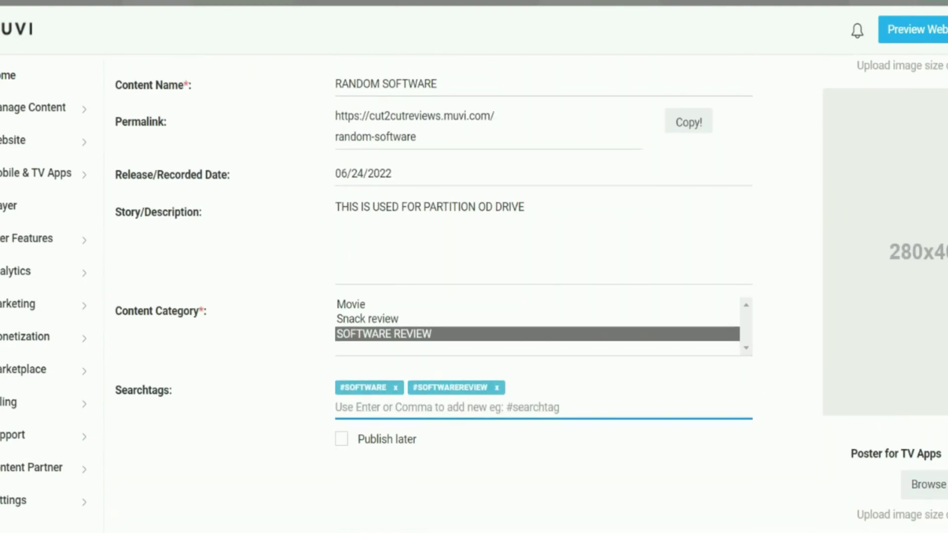
click(923, 213)
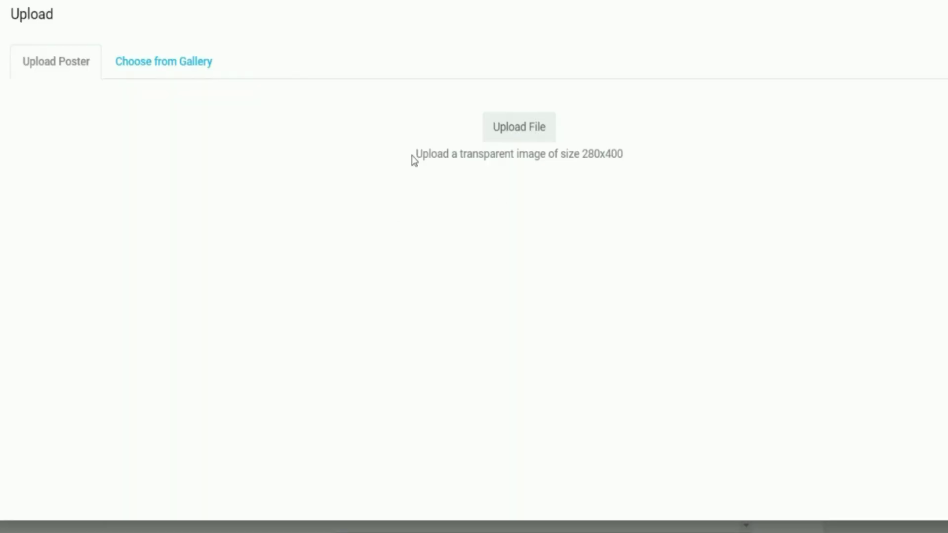
click(197, 62)
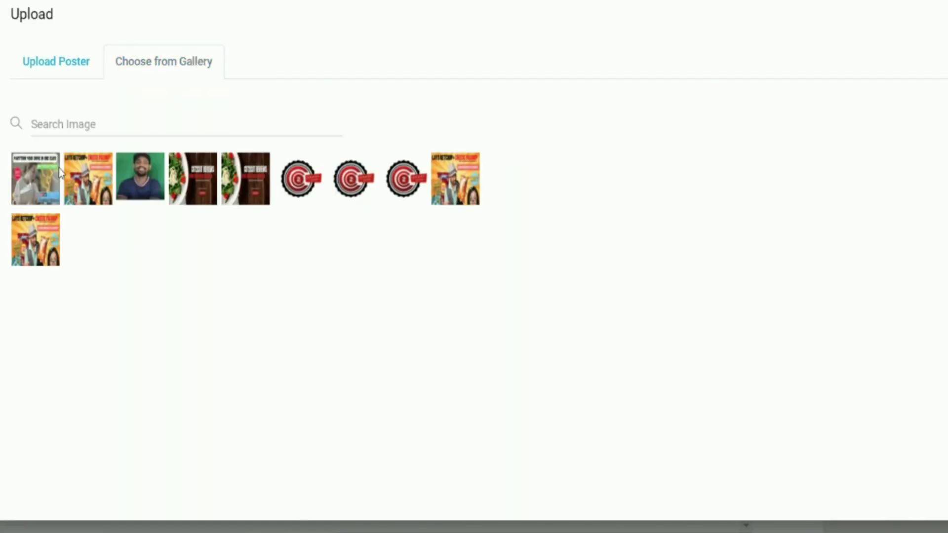
click(59, 174)
Step: Open the new cast entry in the Cast and Crew section and try to add it with its fields left blank
click(161, 428)
scroll(459, 356, down, 3)
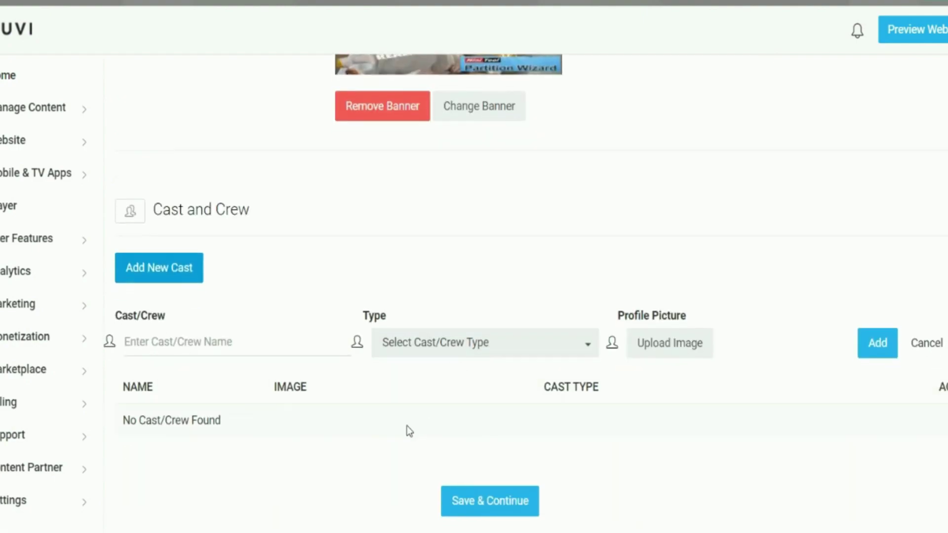
click(880, 352)
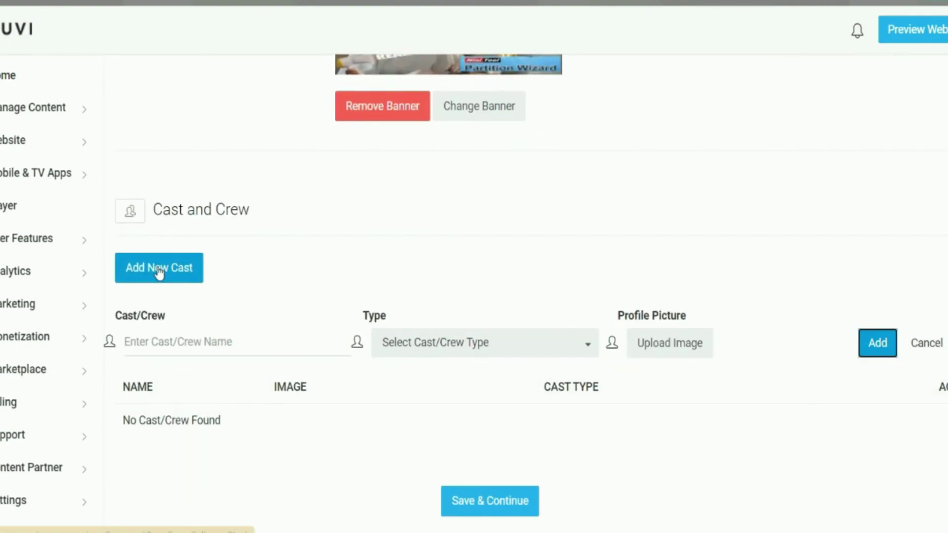
Step: Set the new cast entry's type to Actor and fill in the cast member's name from the suggested match
click(535, 345)
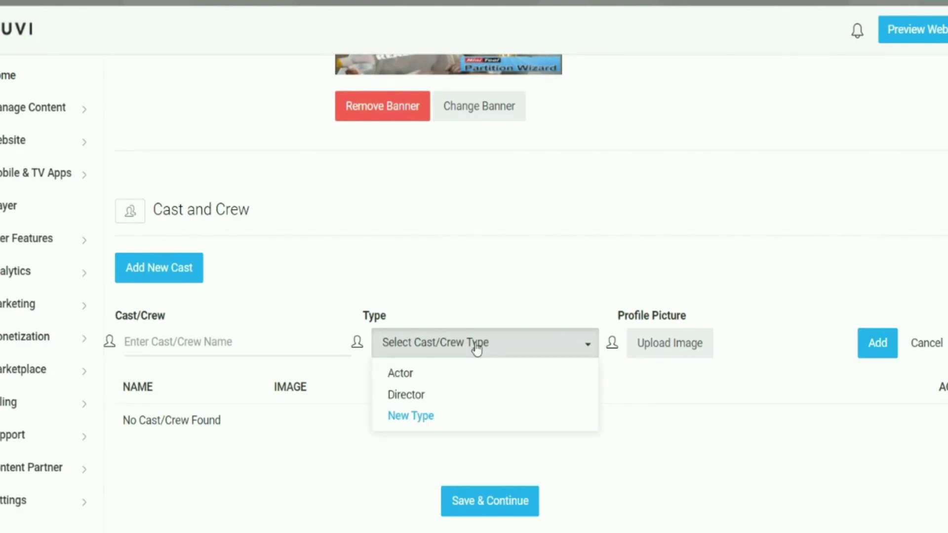
click(442, 377)
click(298, 349)
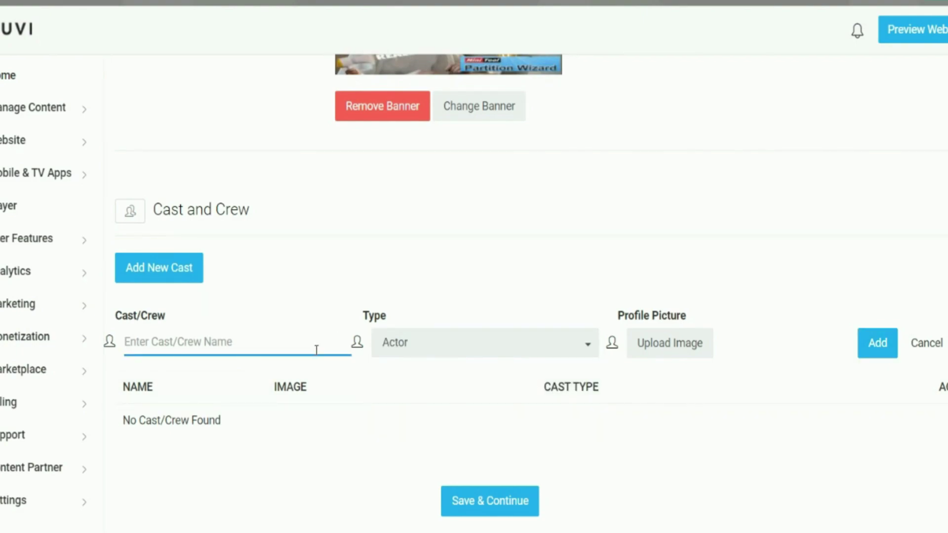
text(P)
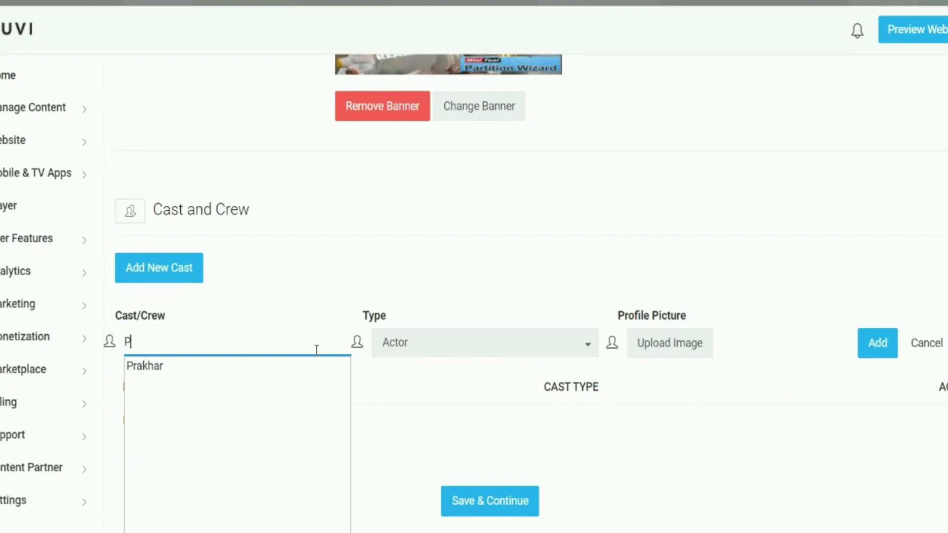
click(164, 375)
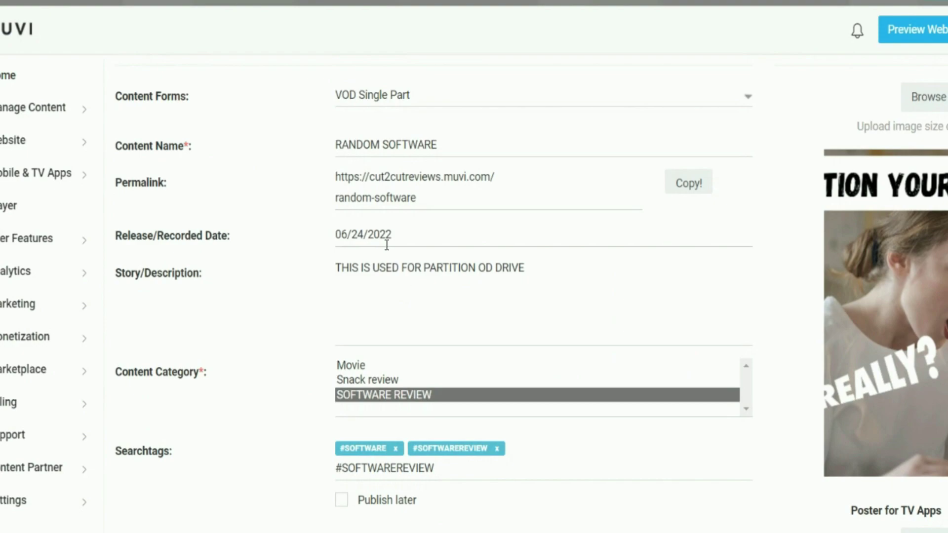
Step: Open the template selection from the dashboard and look through the active and available website templates
click(5, 86)
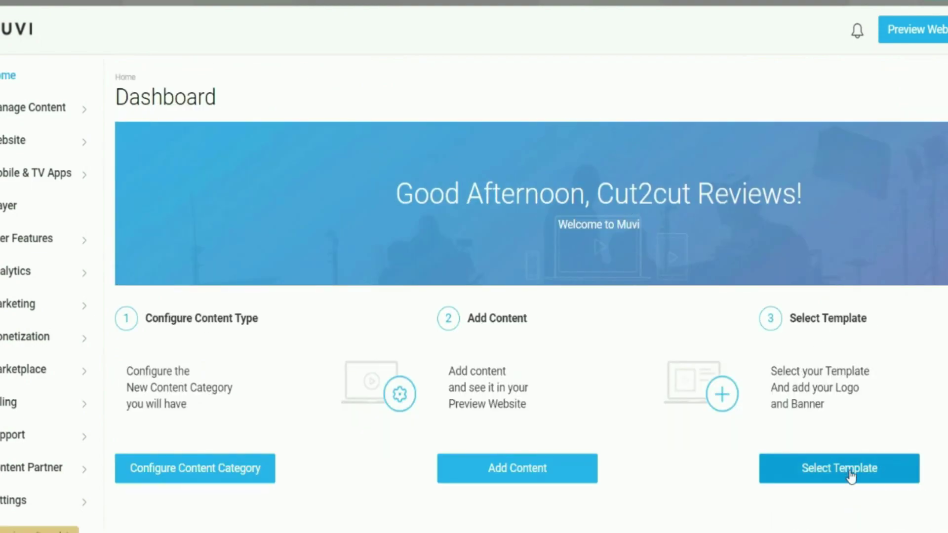
click(827, 480)
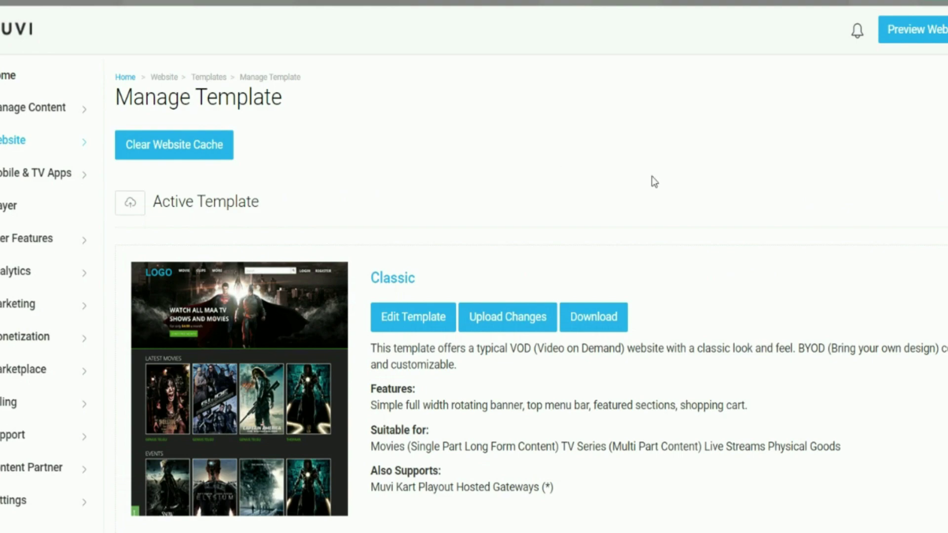
scroll(428, 217, down, 3)
scroll(297, 286, up, 3)
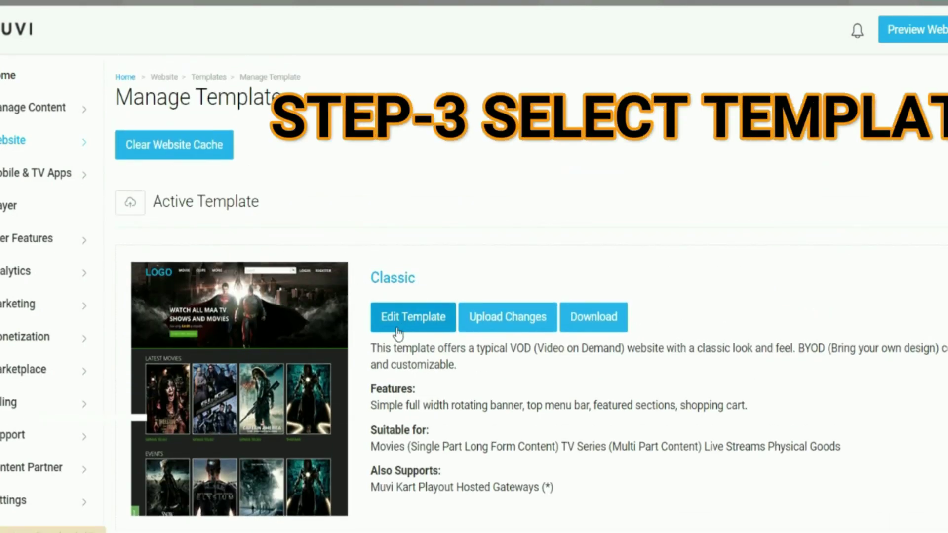
scroll(330, 396, down, 6)
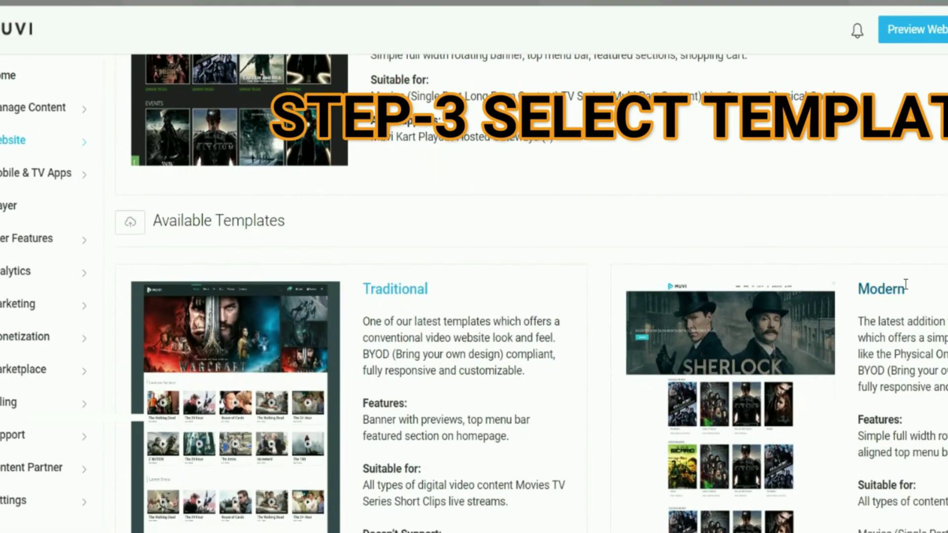
scroll(659, 433, down, 8)
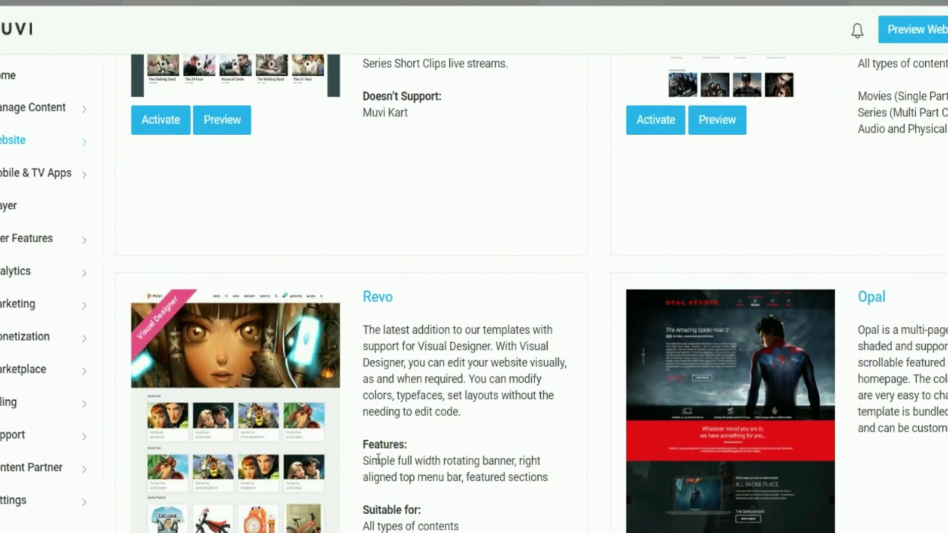
mouse_move(800, 324)
scroll(451, 384, down, 7)
scroll(565, 385, up, 15)
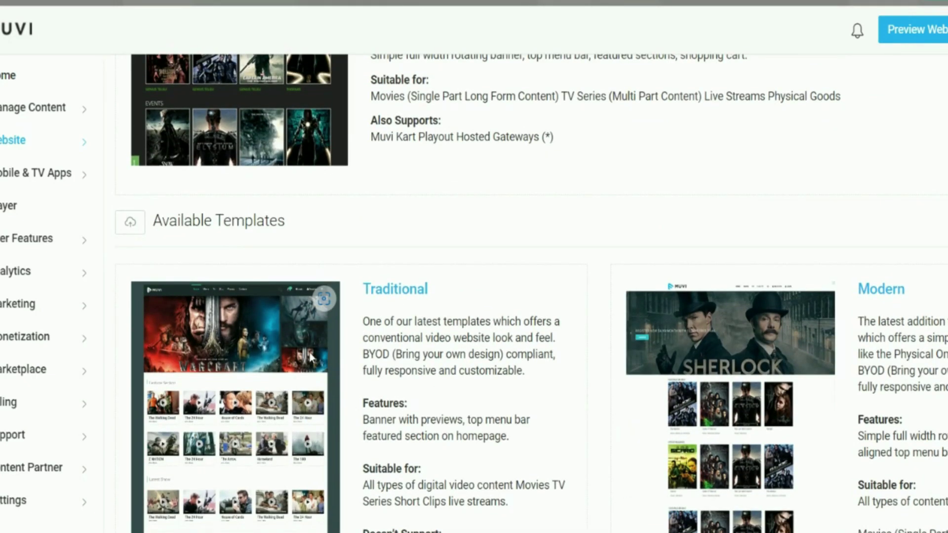
scroll(508, 342, up, 4)
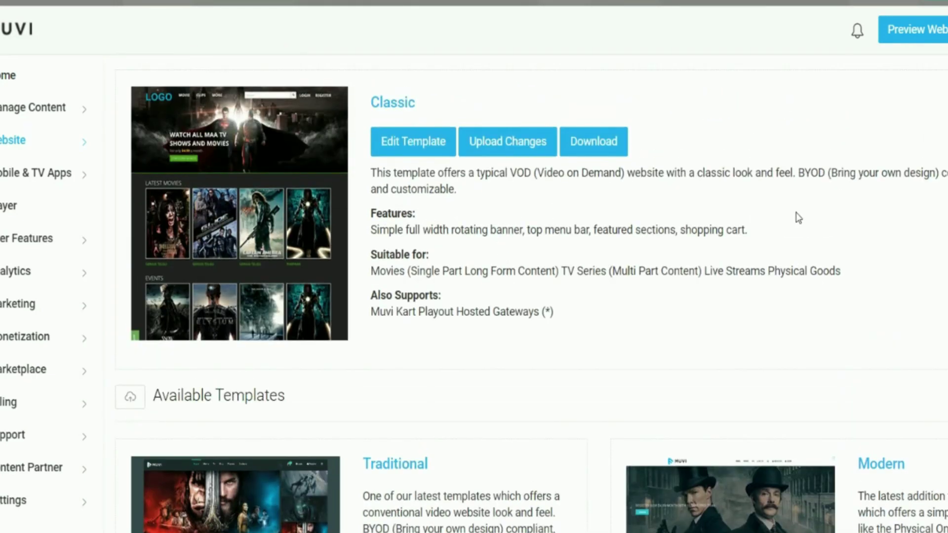
Step: Preview the Traditional template and examine its banner, Feature Section and Latest Show rows
scroll(500, 200, down, 7)
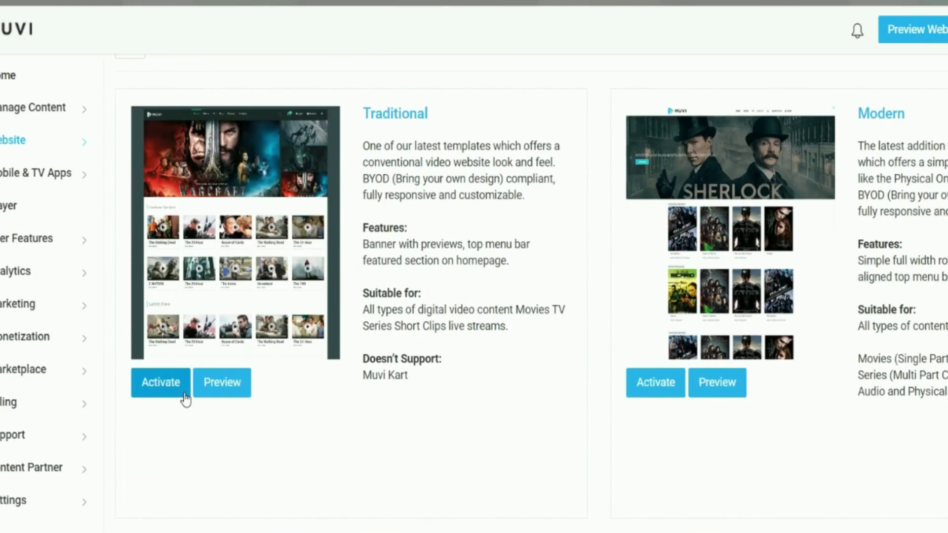
click(223, 384)
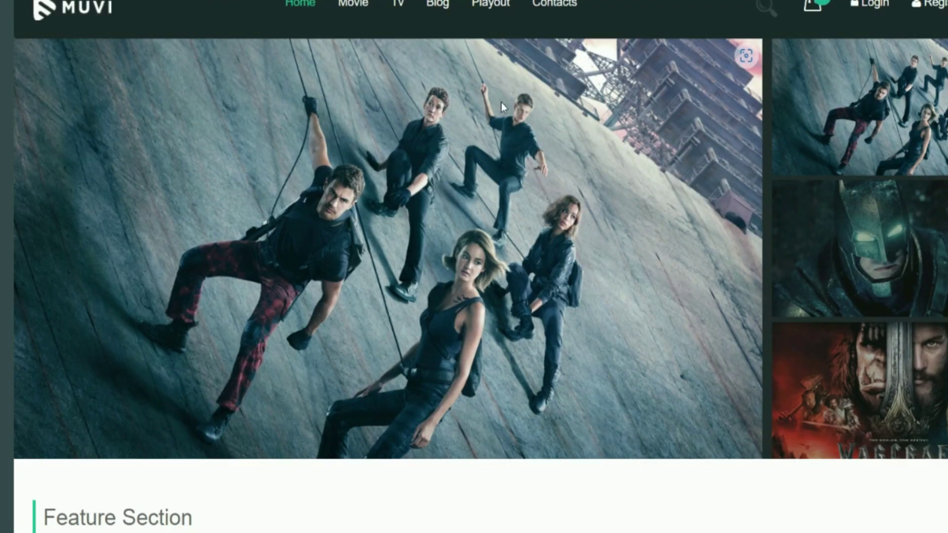
scroll(176, 209, down, 5)
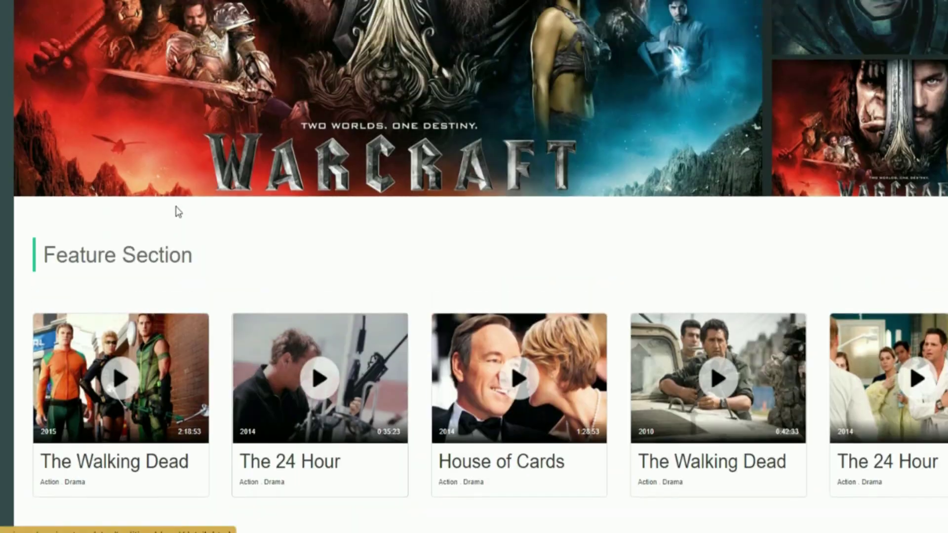
scroll(765, 311, down, 2)
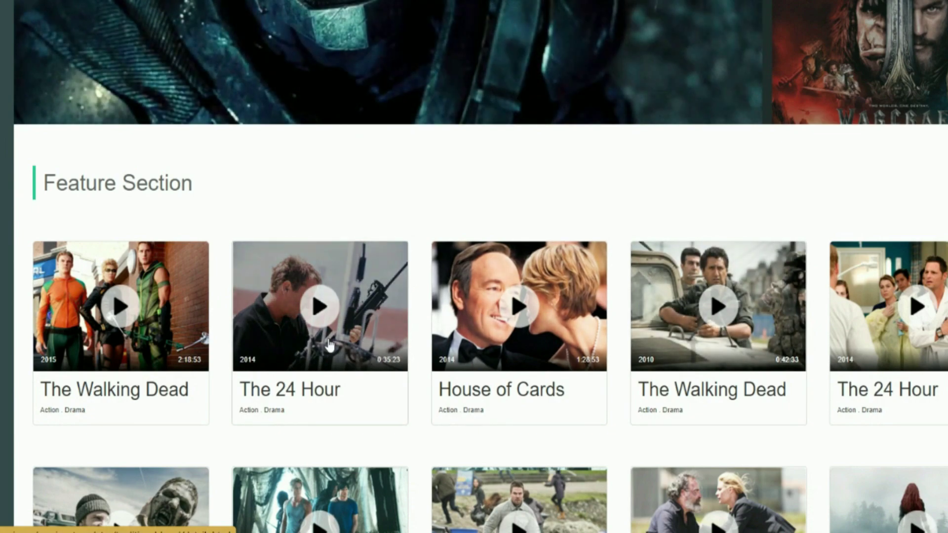
scroll(574, 338, down, 3)
scroll(574, 338, down, 6)
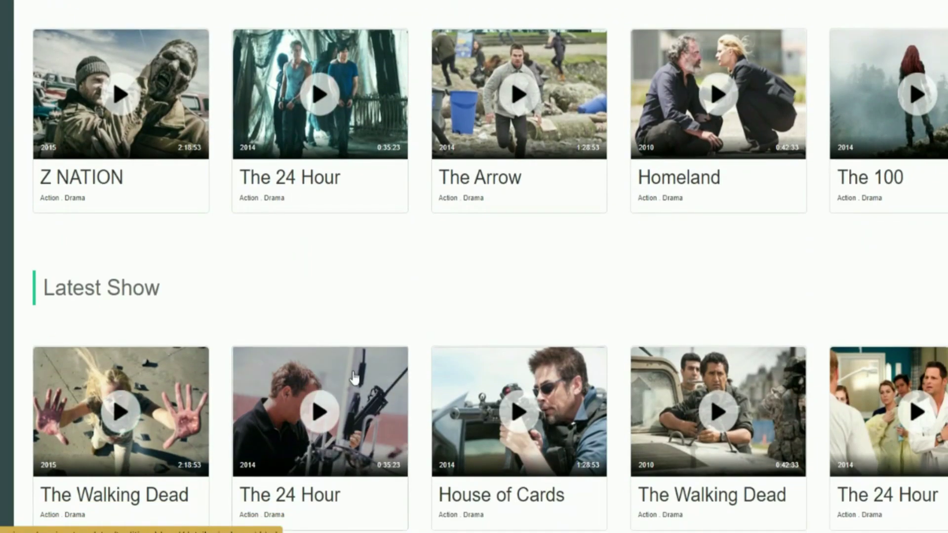
scroll(616, 454, down, 4)
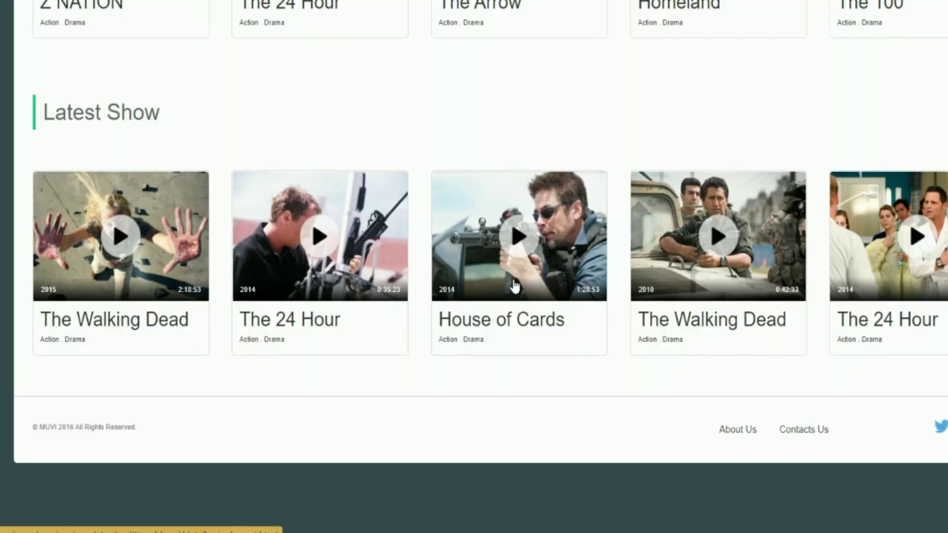
scroll(830, 311, up, 11)
scroll(830, 311, up, 8)
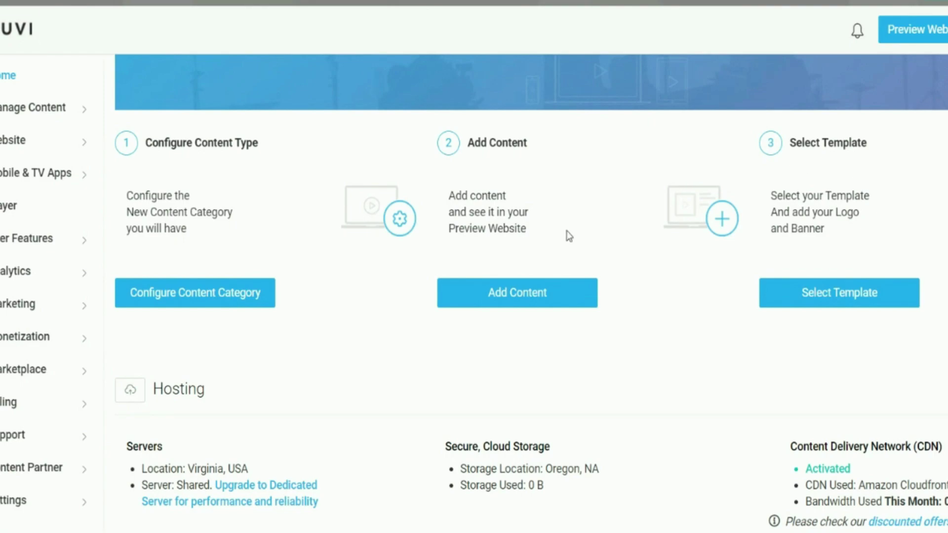
Step: Upload the video file minitool2.mp4 from the computer to the RANDOM SOFTWARE entry in the content library
mouse_move(24, 112)
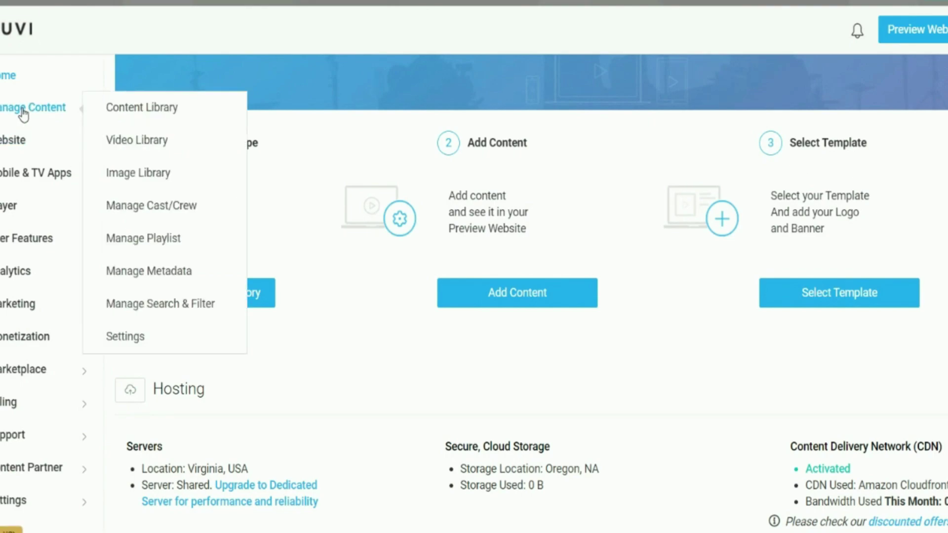
click(140, 109)
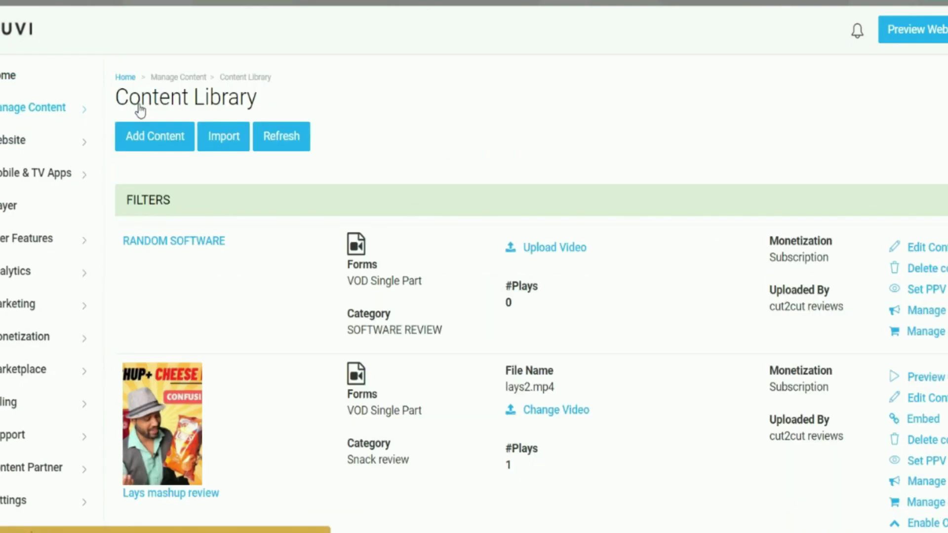
scroll(630, 136, down, 2)
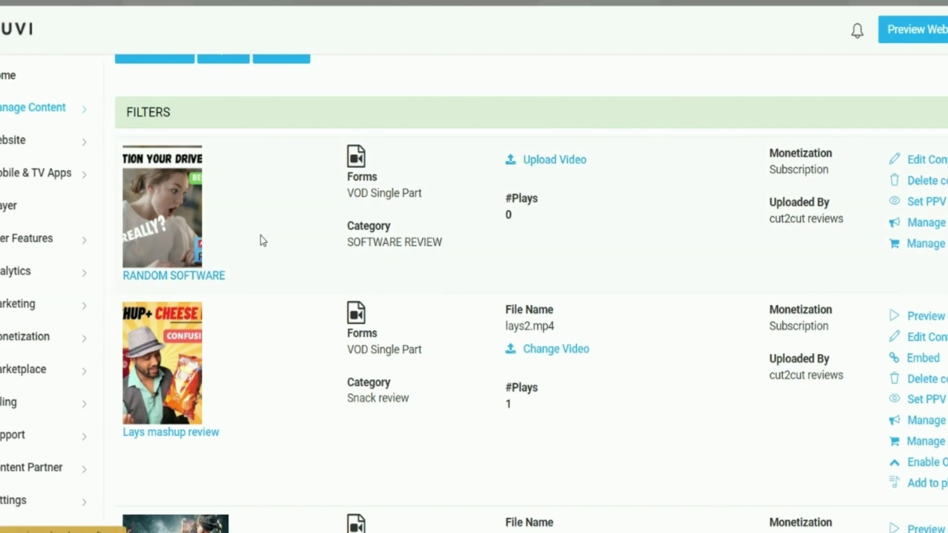
click(552, 166)
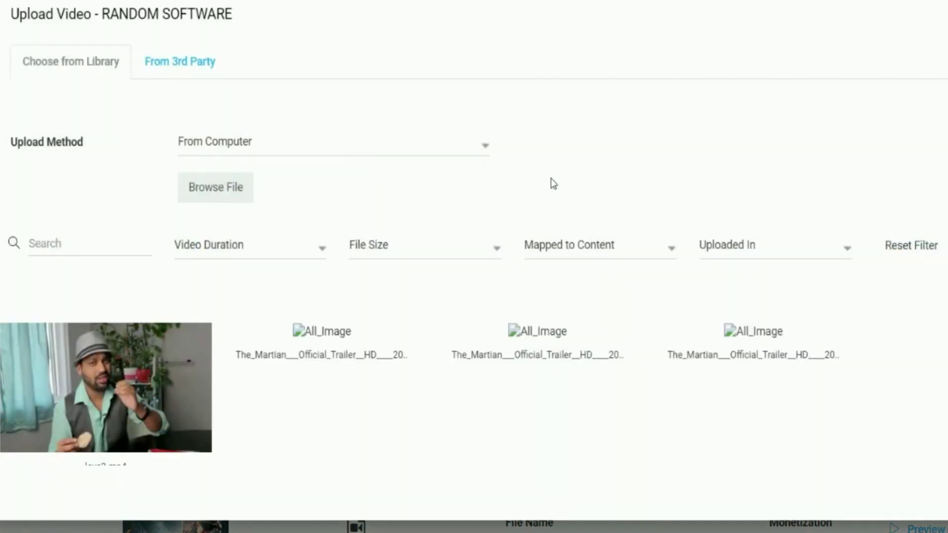
click(215, 188)
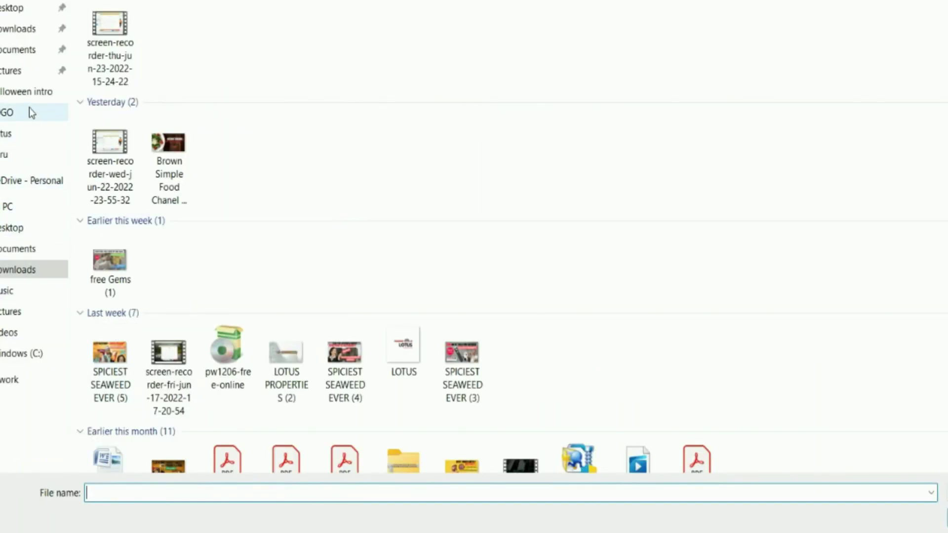
click(31, 92)
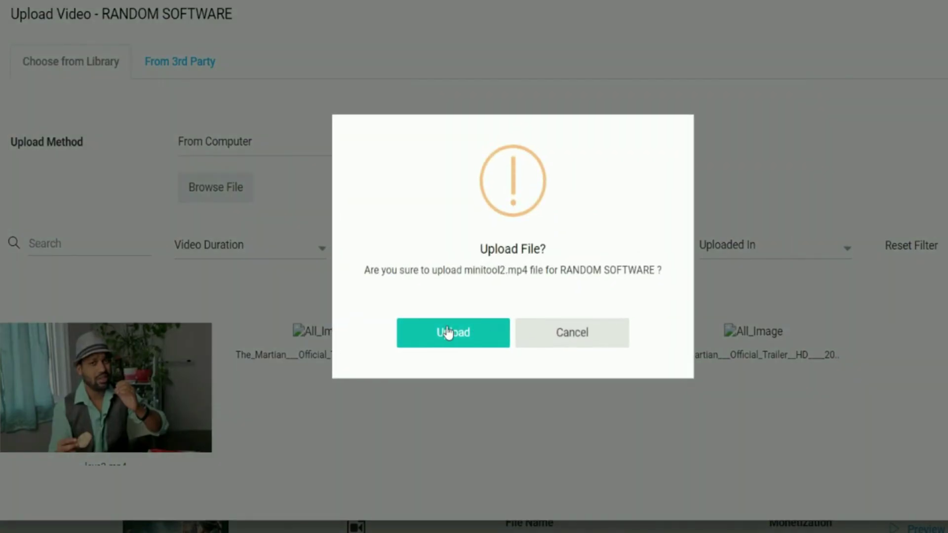
click(445, 332)
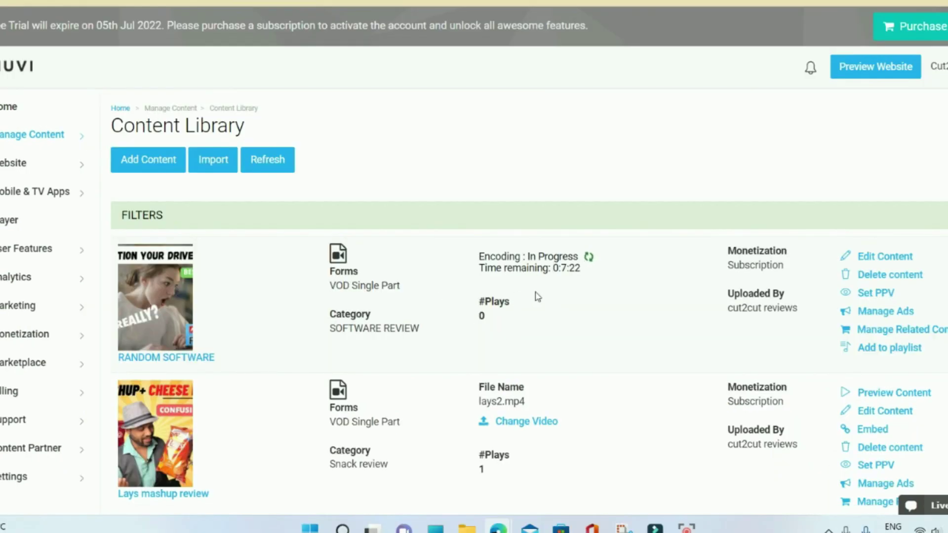
Step: View the Cut2Cut Reviews website and examine its home page banner and Feature Content sections
mouse_move(11, 168)
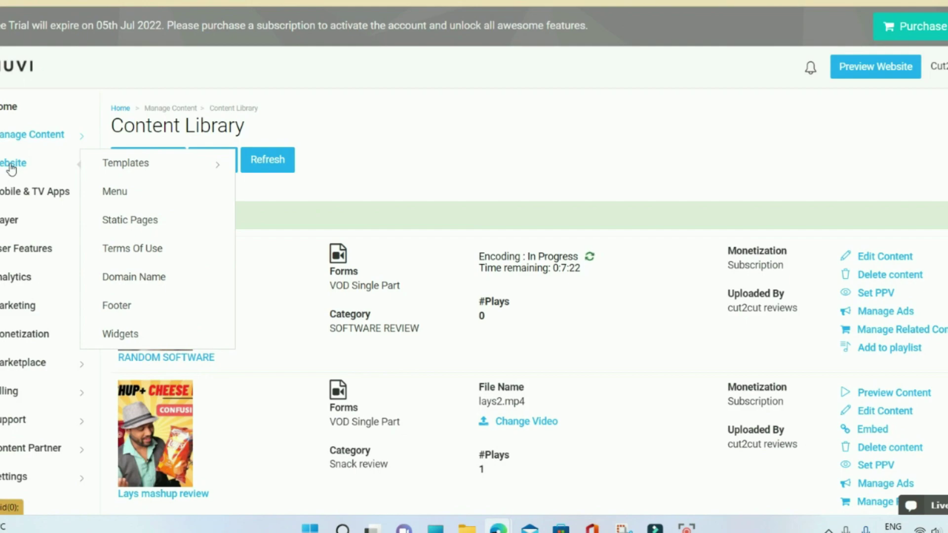
click(116, 186)
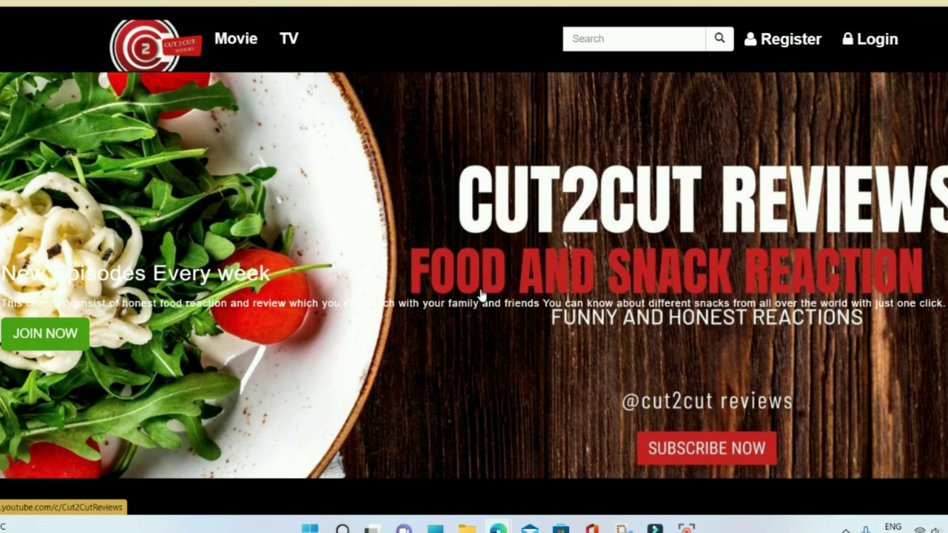
scroll(504, 301, down, 3)
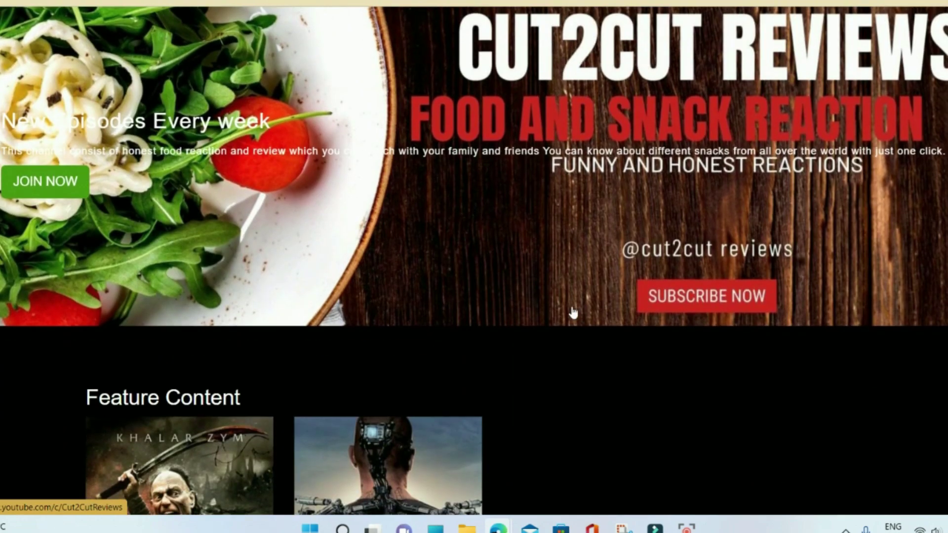
scroll(572, 312, up, 3)
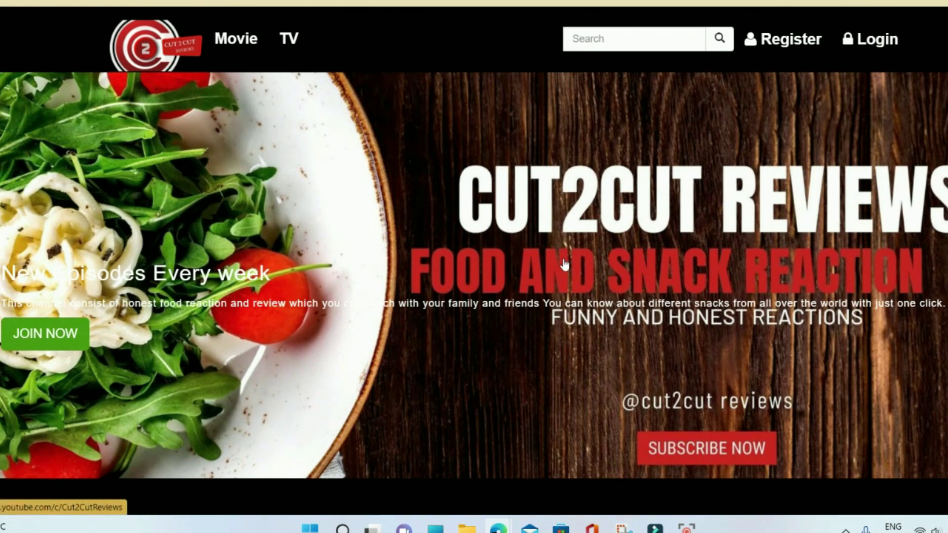
scroll(699, 402, down, 2)
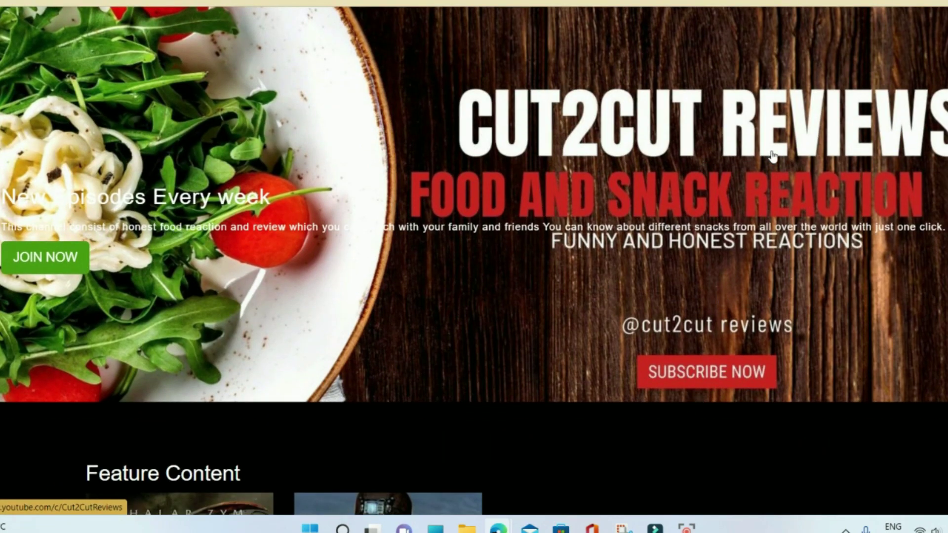
scroll(452, 216, up, 2)
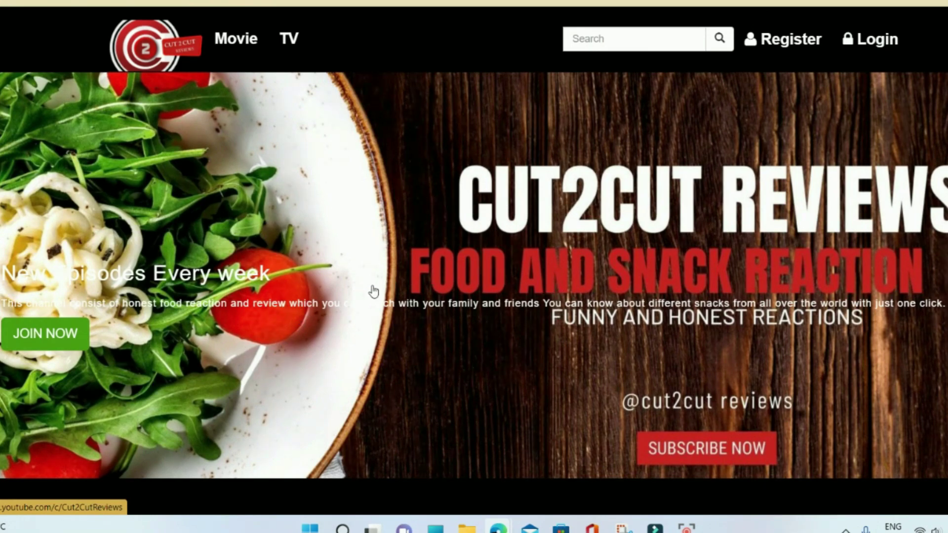
scroll(193, 129, down, 5)
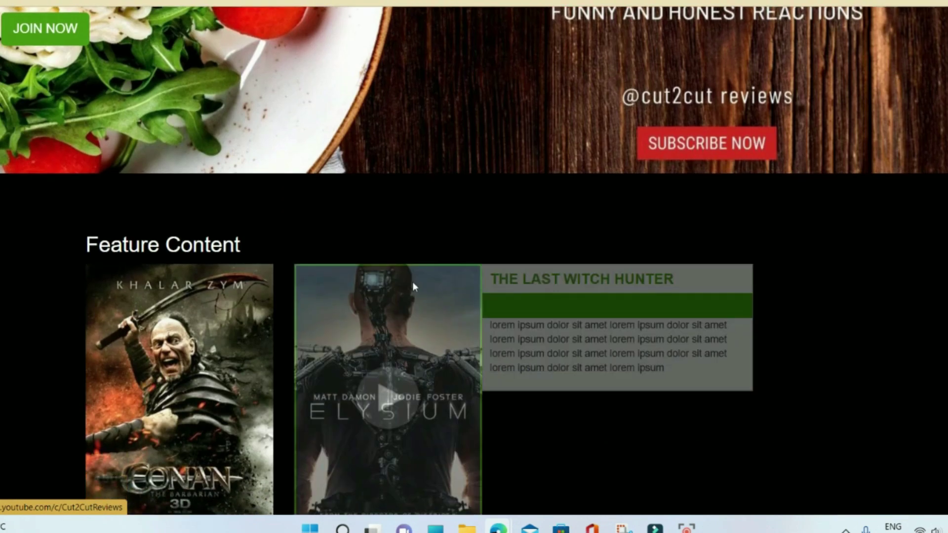
scroll(751, 402, down, 5)
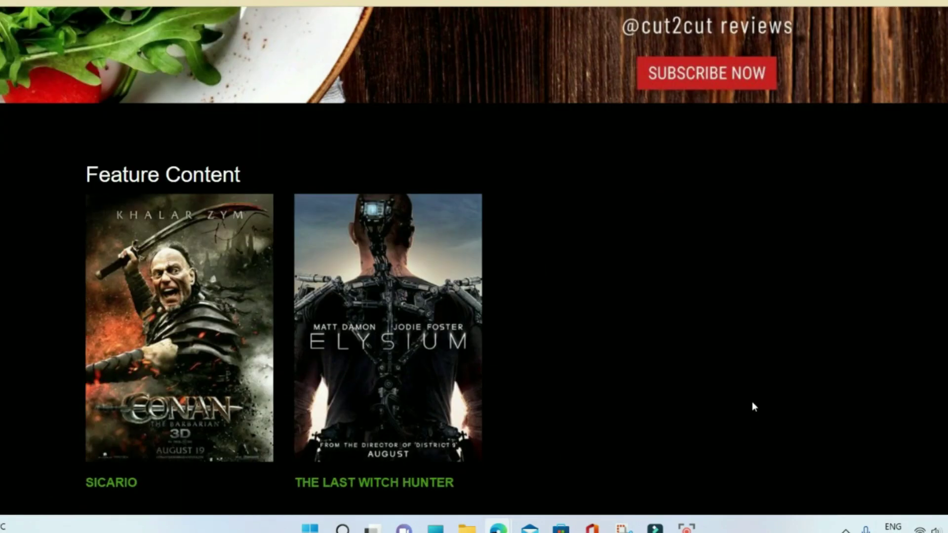
scroll(485, 323, up, 5)
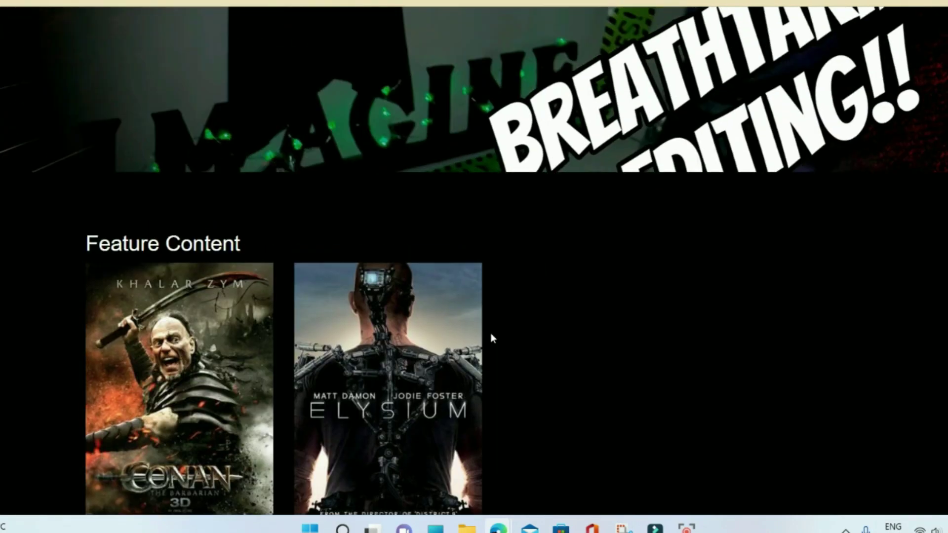
scroll(491, 337, down, 4)
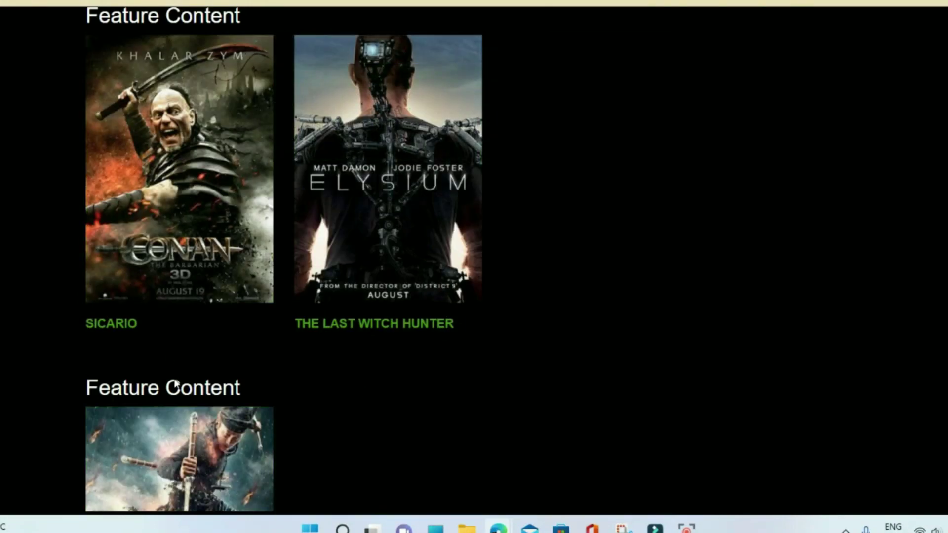
Step: Examine the website's Feature Content rows, then view the content listed under the Movie and TV categories
scroll(662, 330, up, 1)
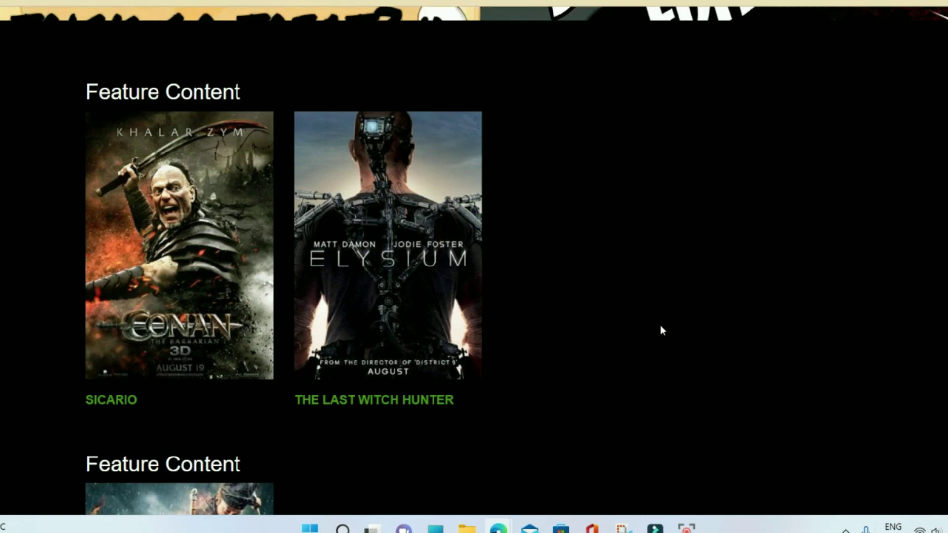
scroll(326, 387, down, 1)
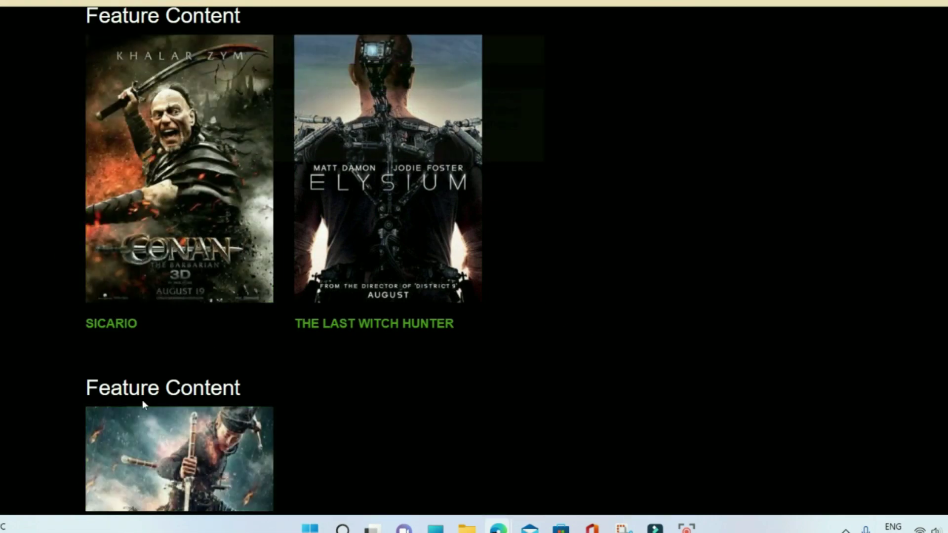
scroll(645, 389, up, 3)
scroll(688, 469, up, 6)
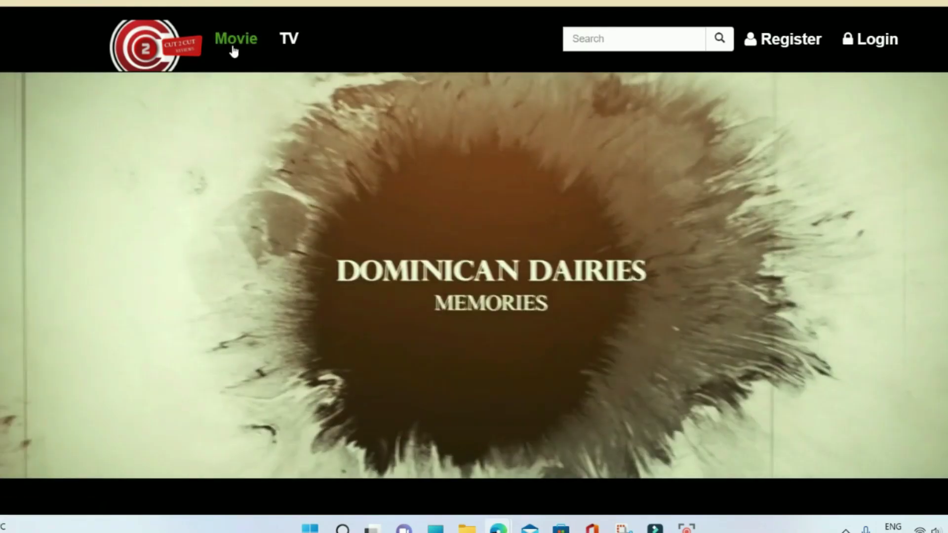
click(233, 41)
scroll(244, 234, down, 2)
scroll(319, 87, up, 2)
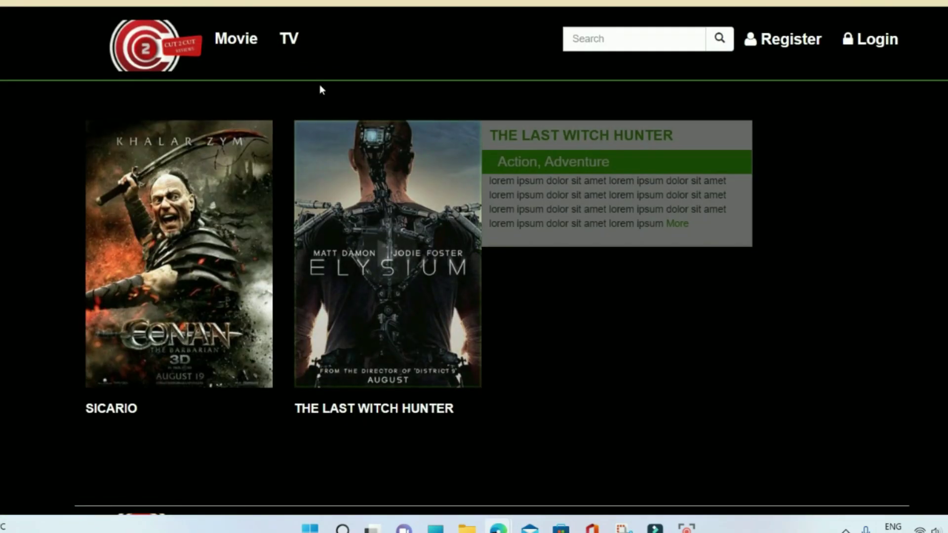
click(289, 40)
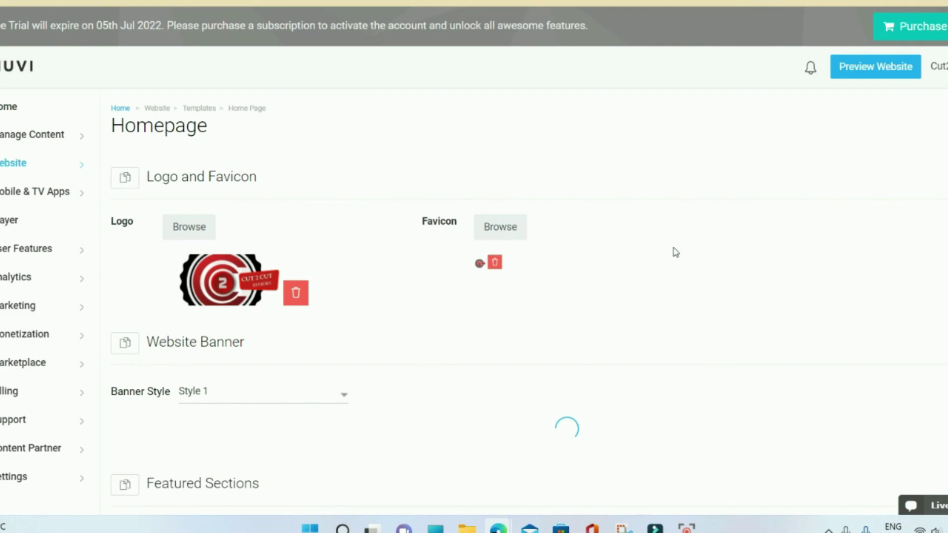
Step: Review the Homepage settings for the website banner, including its size, auto scroll, banner text, button and redirect URL
mouse_move(104, 149)
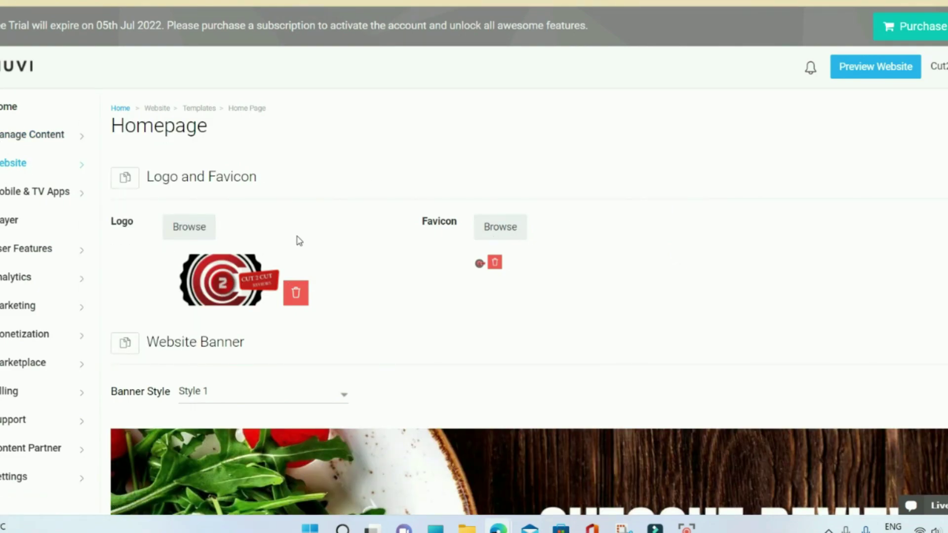
scroll(299, 241, down, 10)
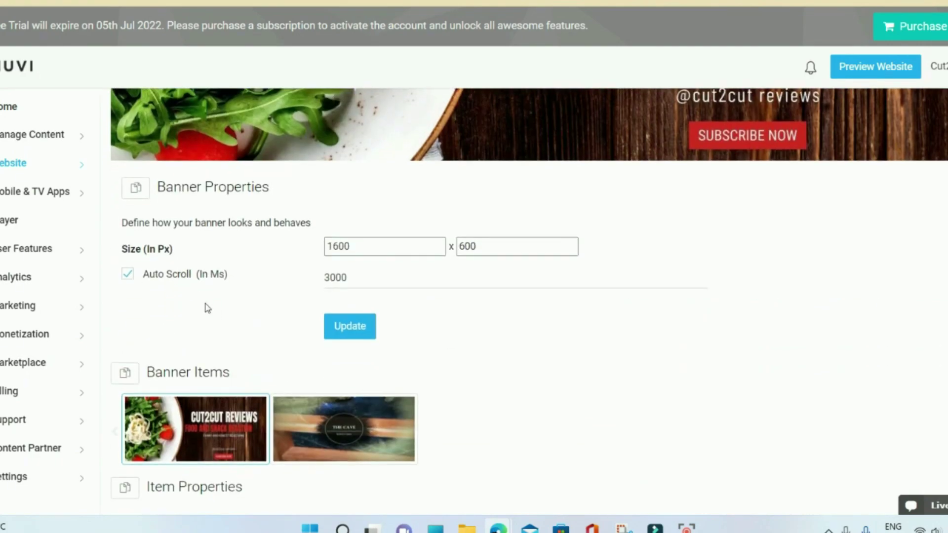
scroll(208, 308, down, 4)
scroll(572, 269, down, 3)
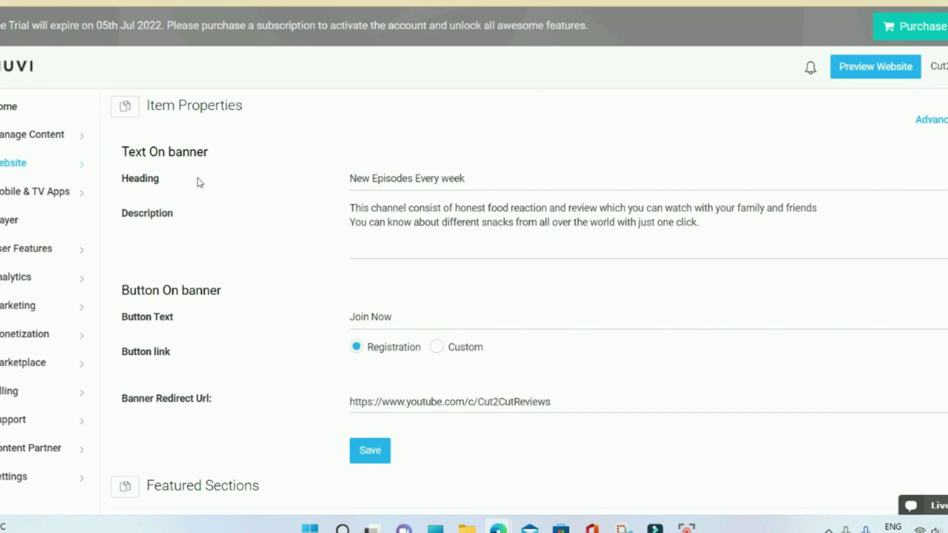
drag(351, 208, 768, 226)
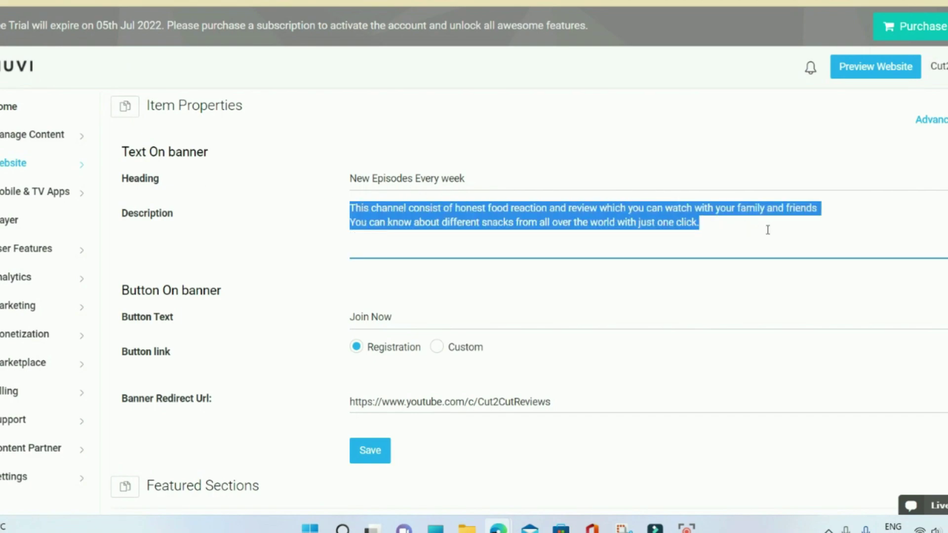
click(755, 250)
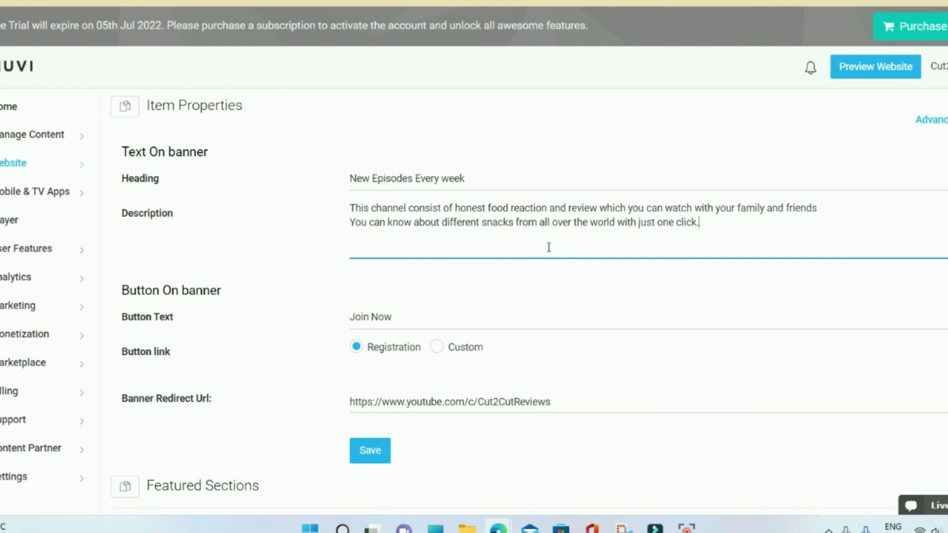
scroll(238, 160, down, 3)
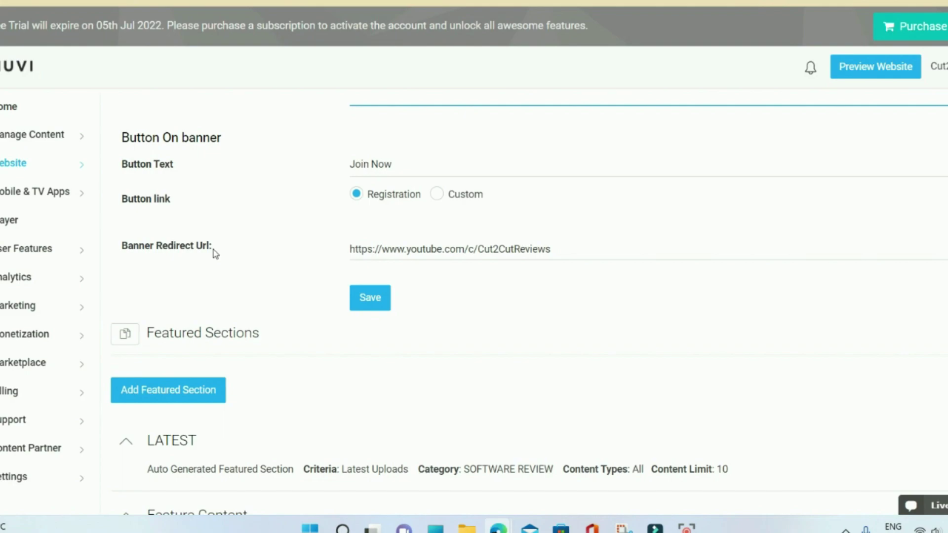
Step: Review the Featured Sections of the Homepage settings, including LATEST and the content assigned to each Feature Content section
scroll(268, 239, down, 4)
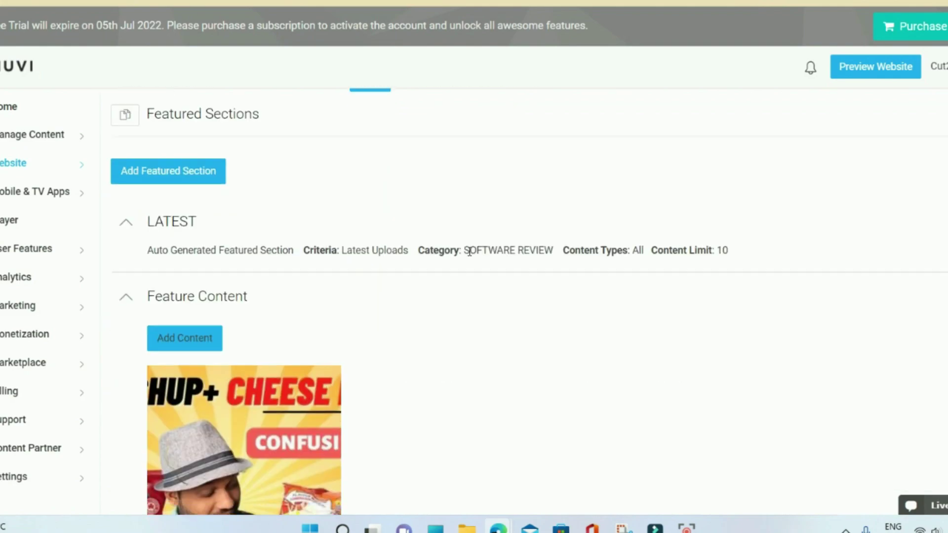
scroll(313, 248, up, 3)
scroll(296, 202, down, 2)
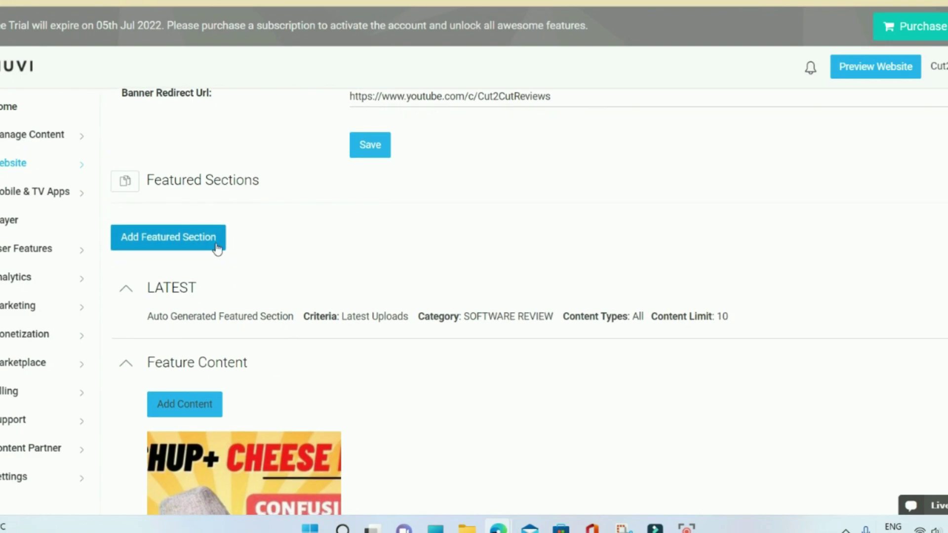
scroll(182, 262, down, 4)
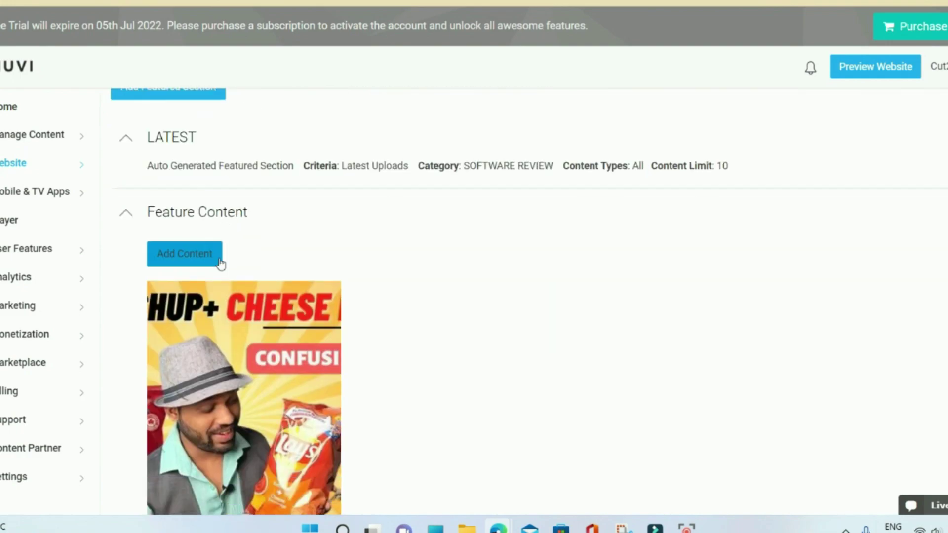
scroll(198, 208, up, 4)
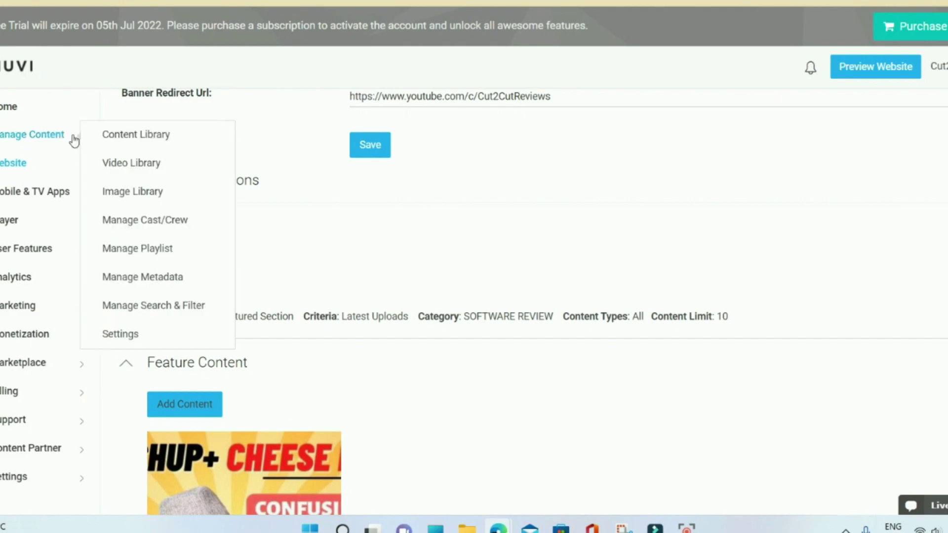
scroll(276, 289, down, 5)
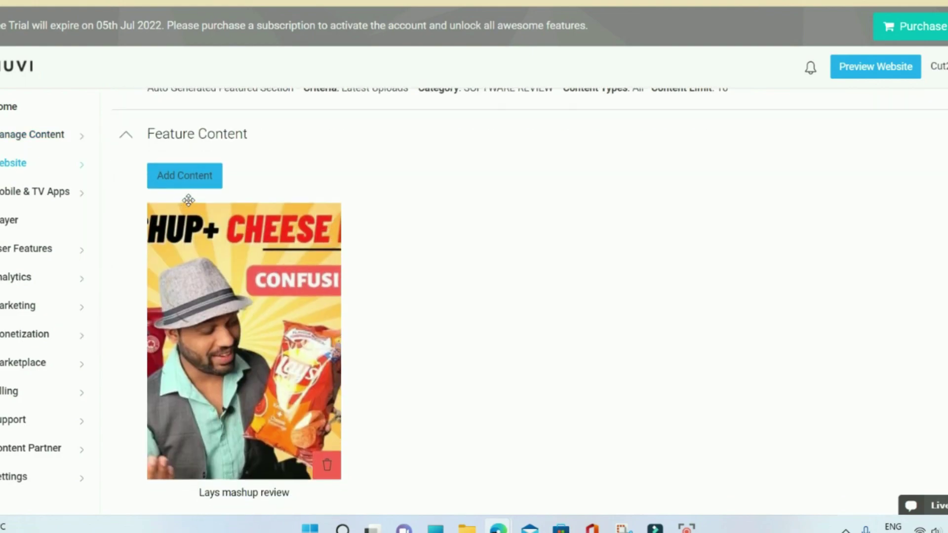
scroll(250, 302, down, 2)
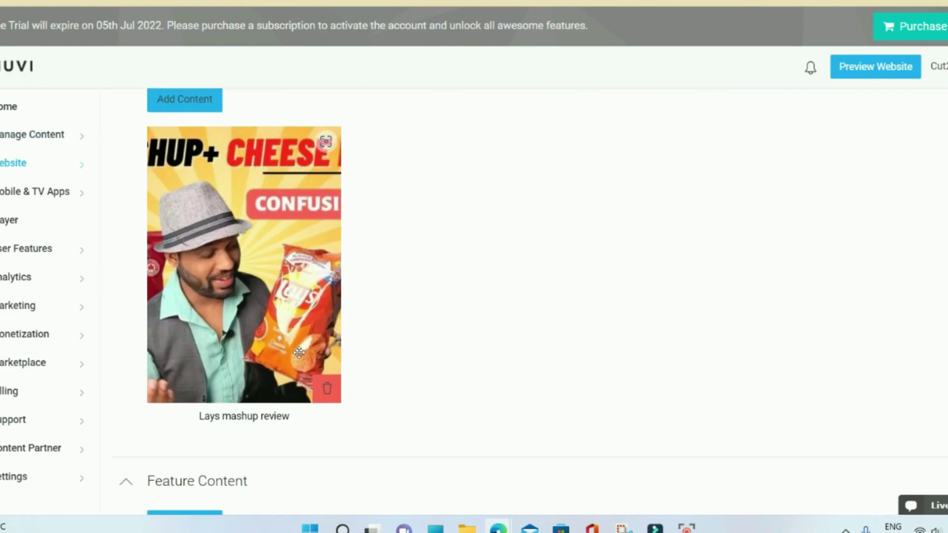
scroll(300, 353, down, 5)
scroll(298, 200, down, 5)
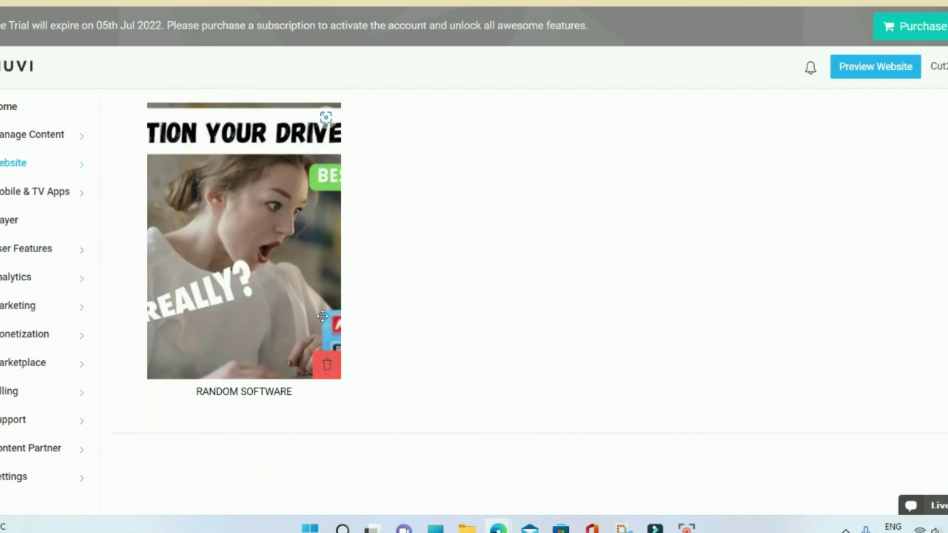
scroll(313, 317, up, 5)
scroll(264, 408, up, 15)
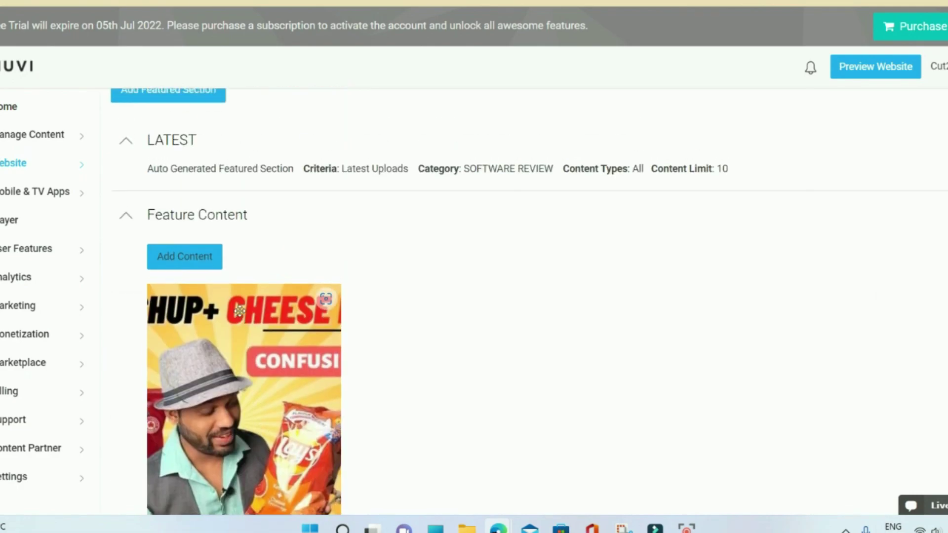
scroll(390, 328, up, 3)
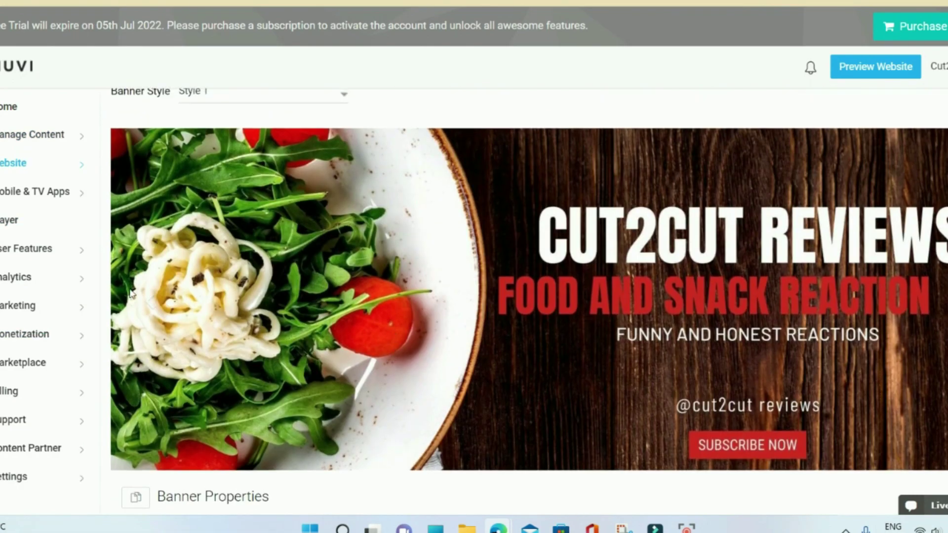
Step: Preview the customised website and examine its home page banner slides
mouse_move(25, 167)
mouse_move(110, 164)
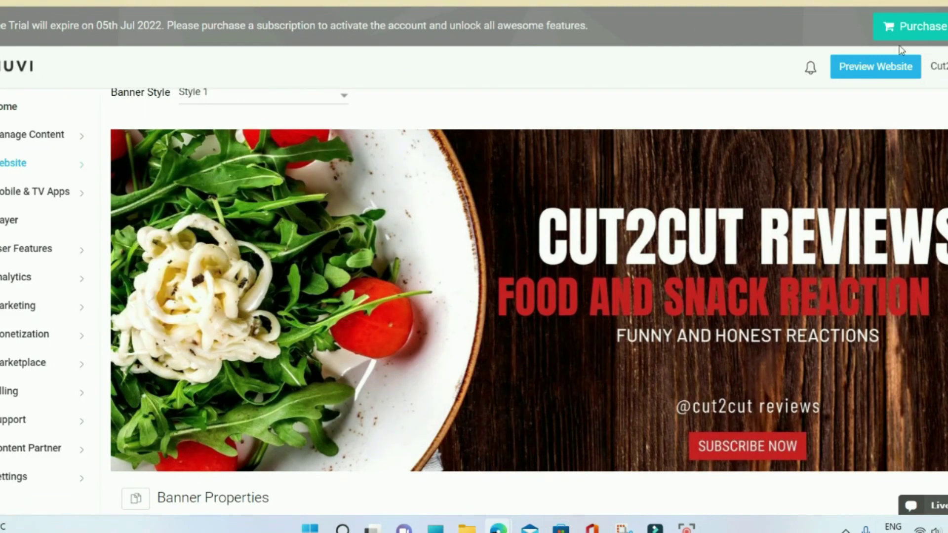
click(894, 70)
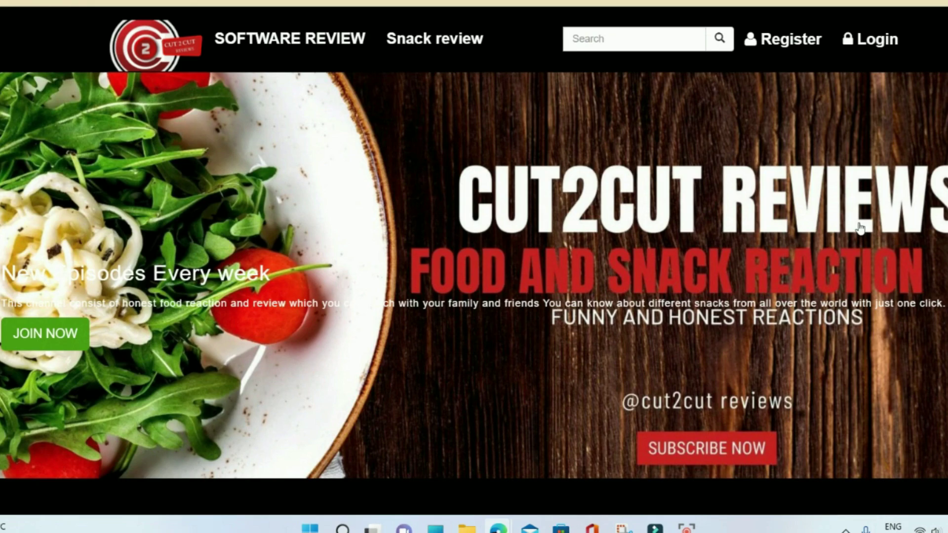
scroll(396, 236, down, 3)
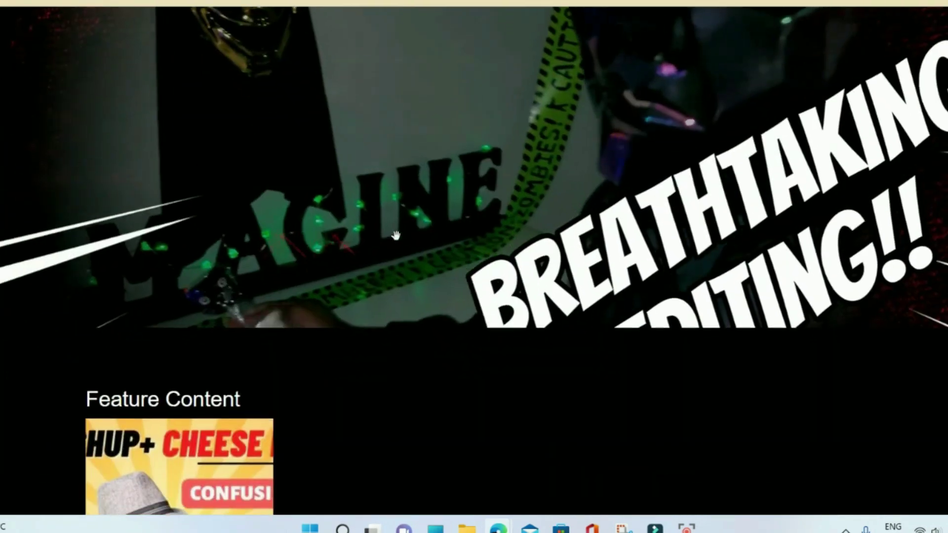
scroll(396, 236, up, 3)
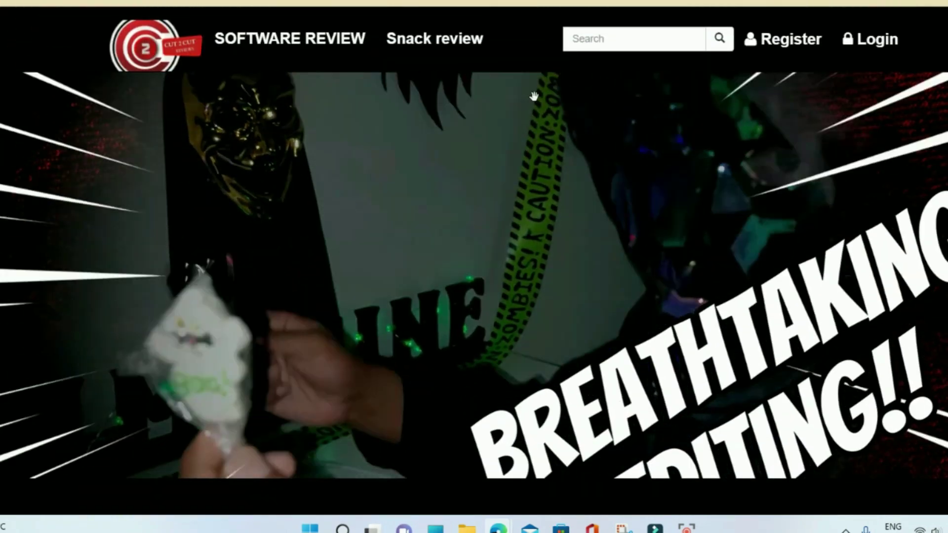
Step: View the content listed in the website's SOFTWARE REVIEW and Snack review categories
mouse_move(465, 93)
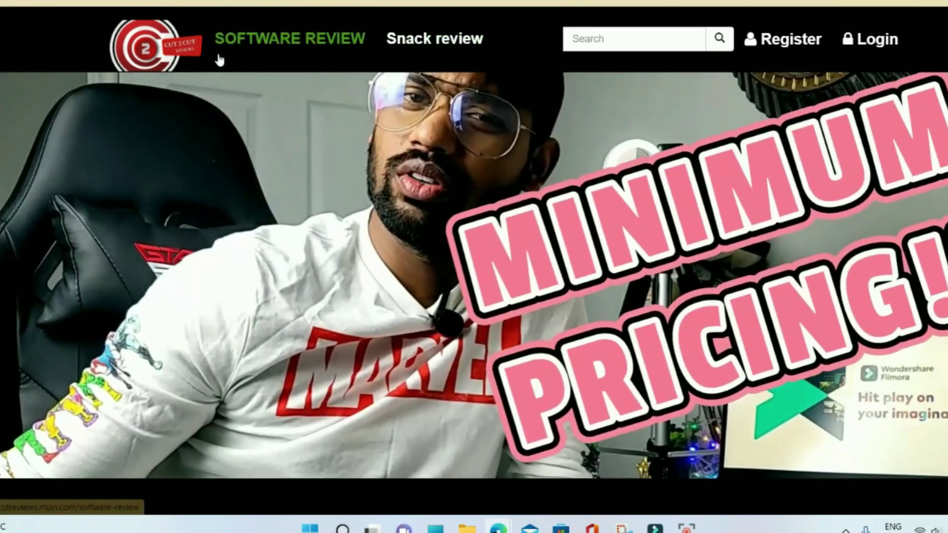
click(290, 49)
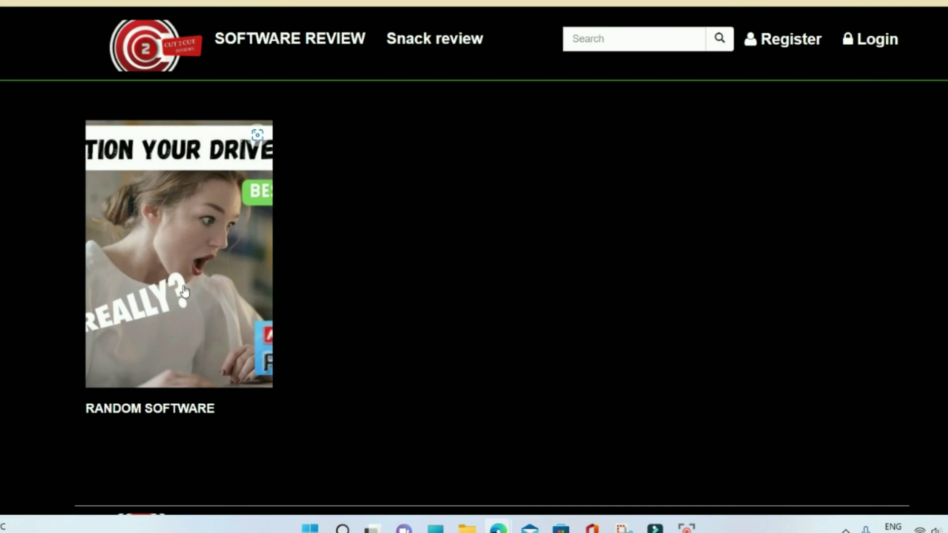
click(450, 40)
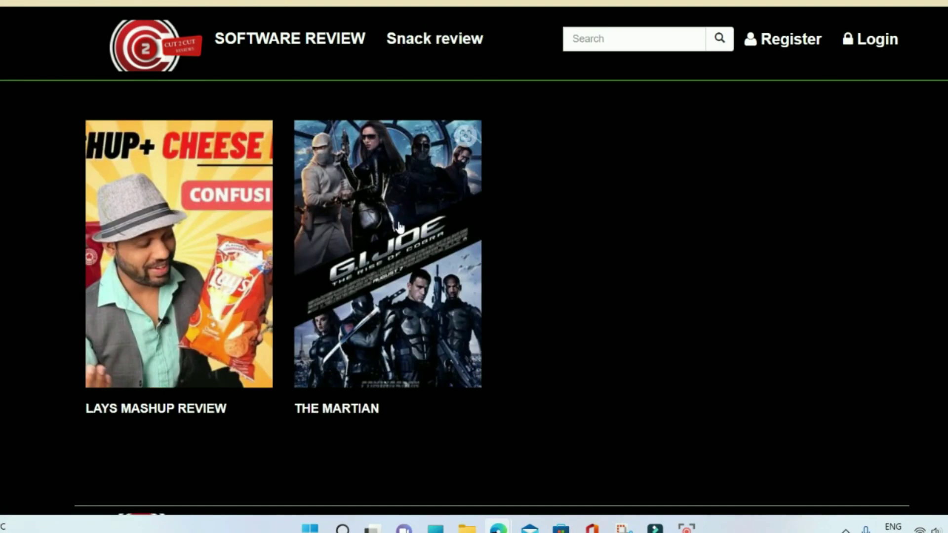
mouse_move(399, 228)
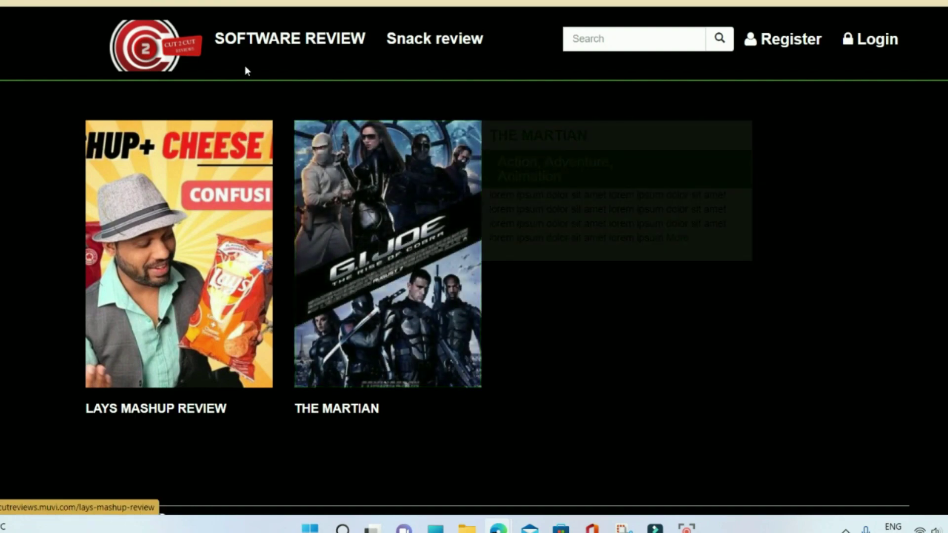
Step: Return to the website's home page and look over its banner and first Feature Content section
scroll(346, 145, up, 8)
scroll(344, 204, down, 10)
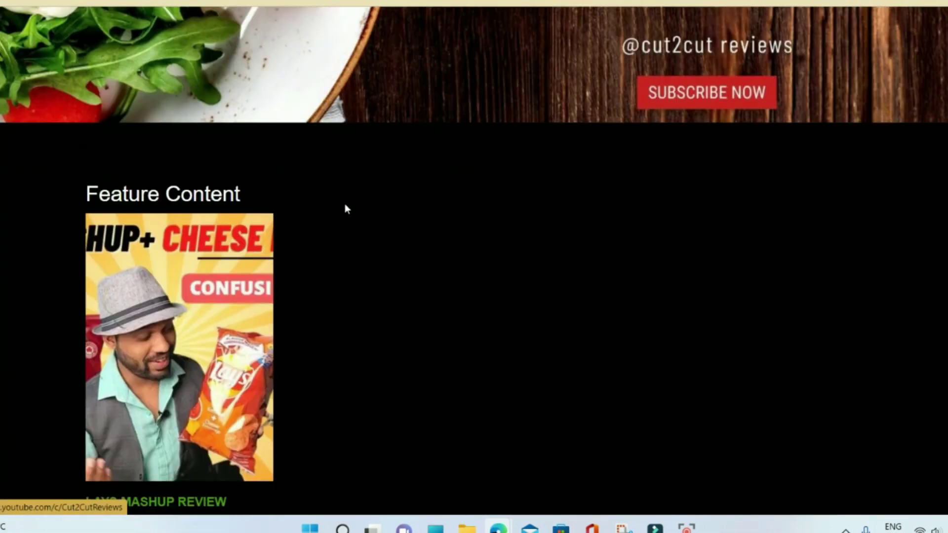
scroll(276, 220, up, 4)
Step: Play the Lays mashup review from Feature Content, logging in with the account e-mail and password
mouse_move(141, 318)
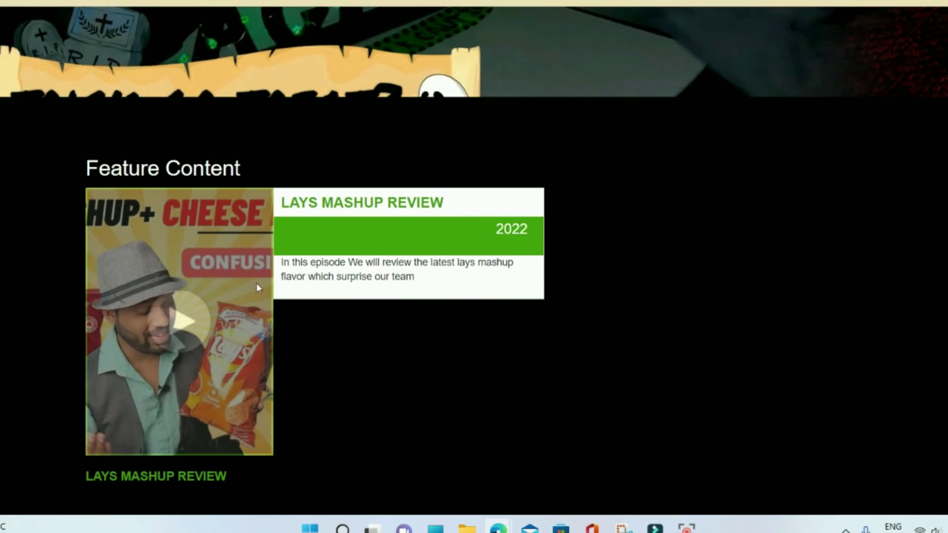
click(195, 332)
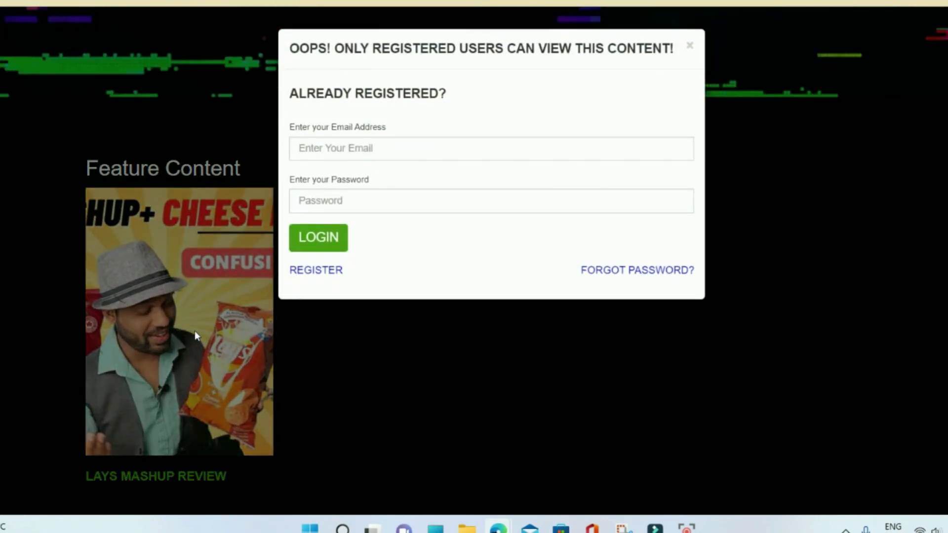
click(303, 148)
click(398, 198)
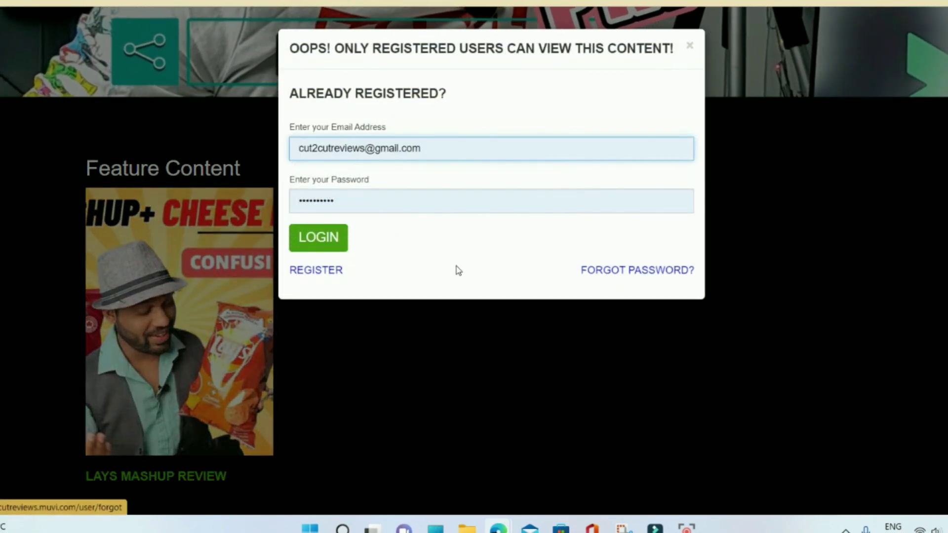
click(333, 242)
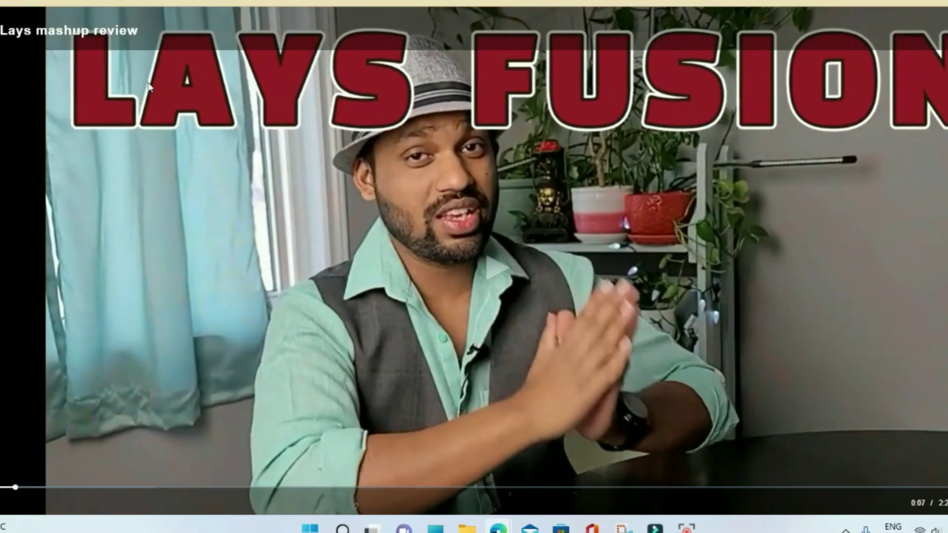
Step: Leave the Lays mashup review player for the home page and test the banner's SUBSCRIBE NOW link
click(9, 33)
key(alt+Left)
scroll(446, 283, down, 2)
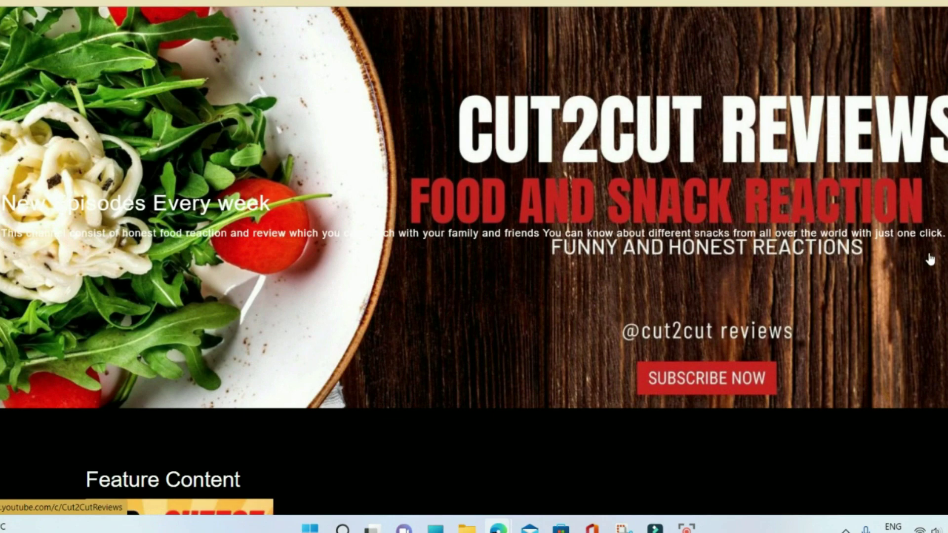
click(669, 379)
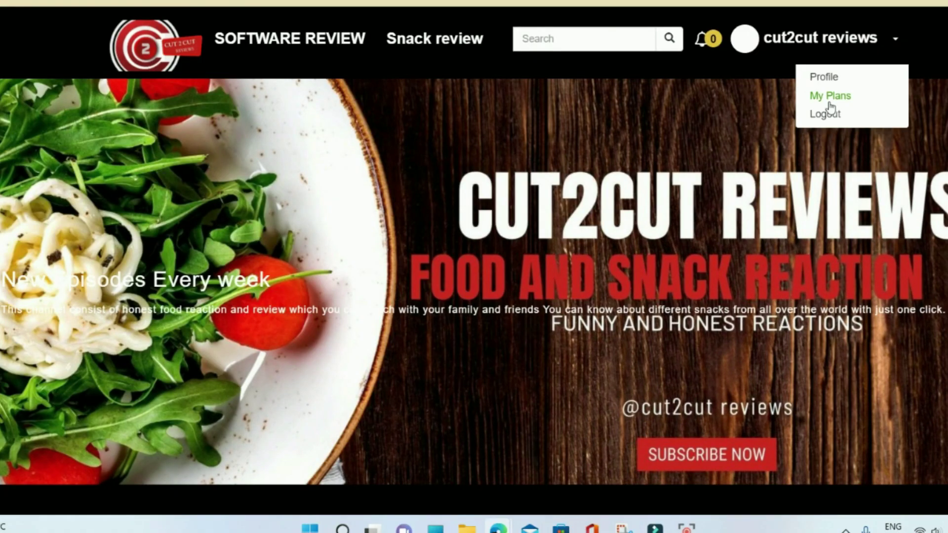
Step: Open the account's plans page and compare the Gold and Silver subscription plans by selecting each in turn
click(829, 97)
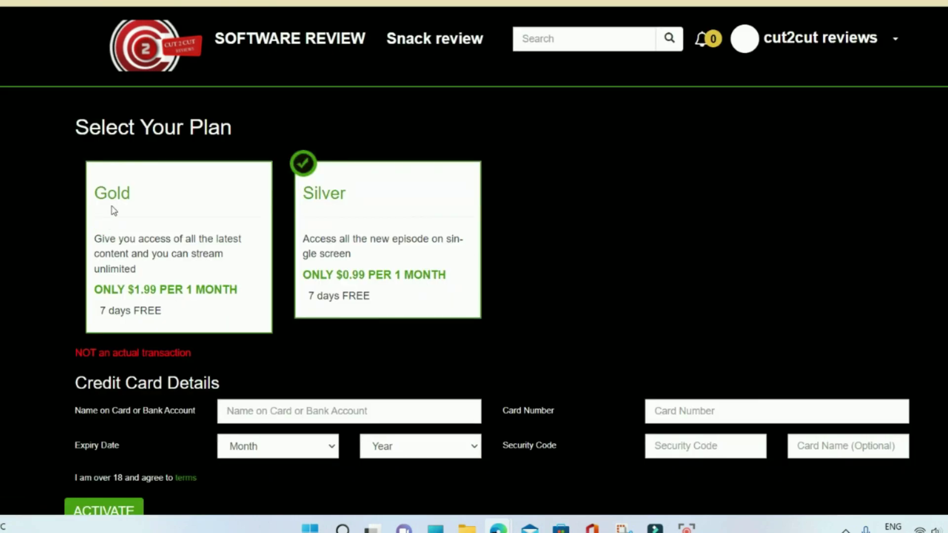
click(114, 211)
click(384, 232)
click(177, 223)
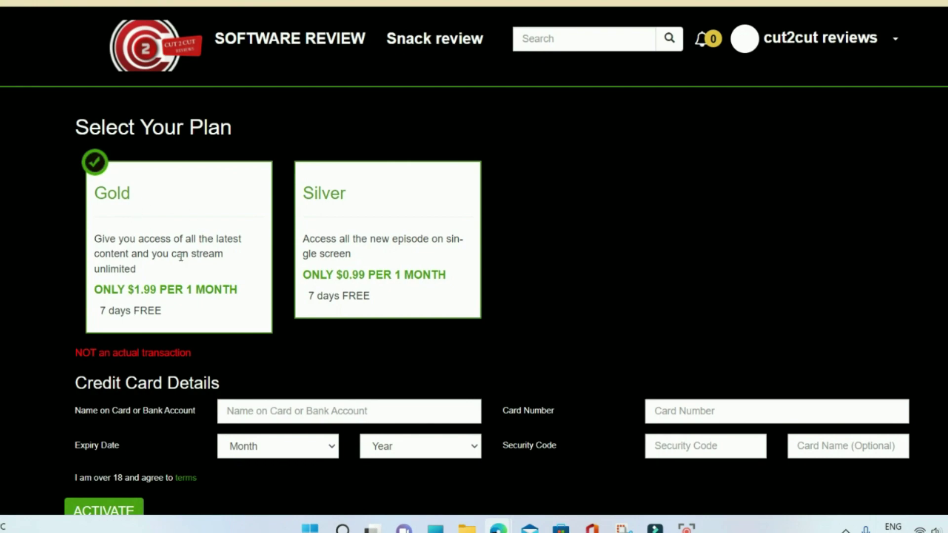
click(360, 207)
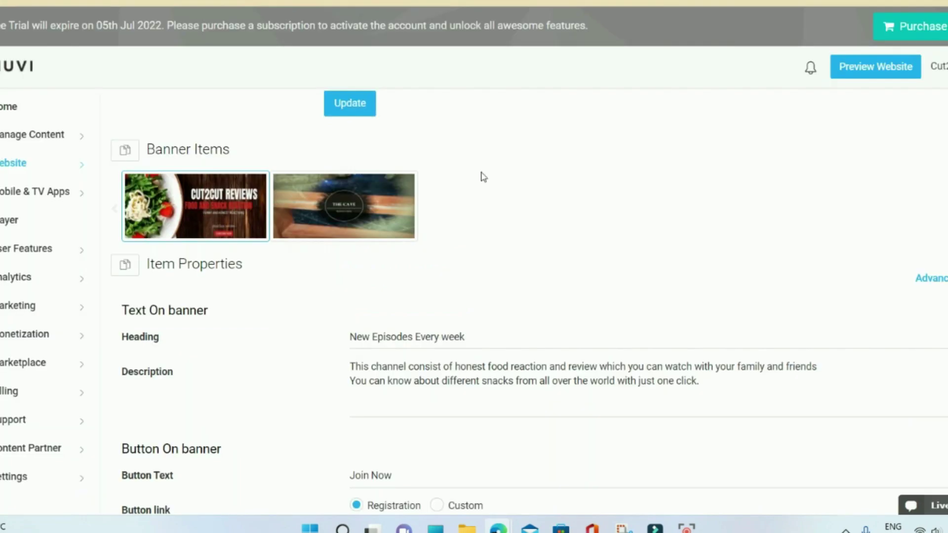
Step: Return to the Muvi admin dashboard and examine its Video and Revenue charts
click(15, 107)
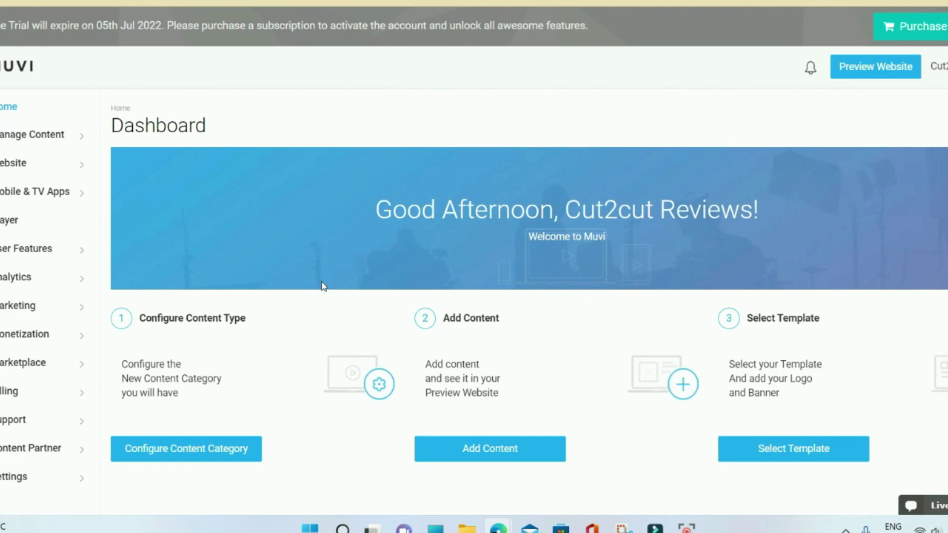
scroll(395, 263, down, 10)
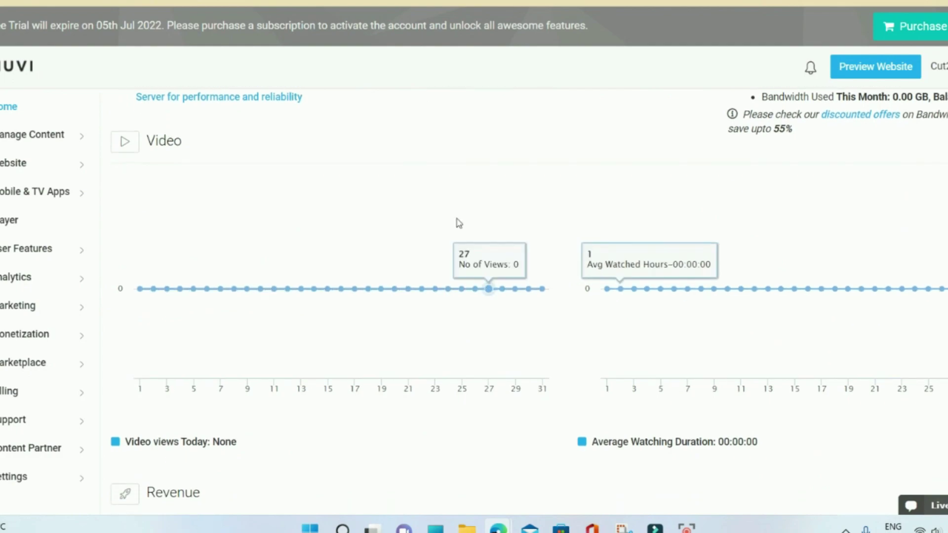
mouse_move(59, 163)
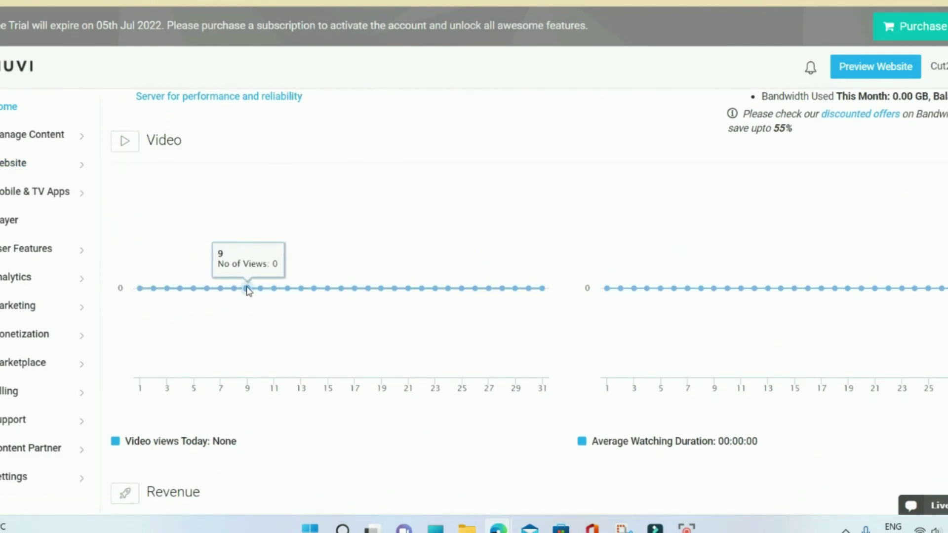
scroll(435, 216, down, 3)
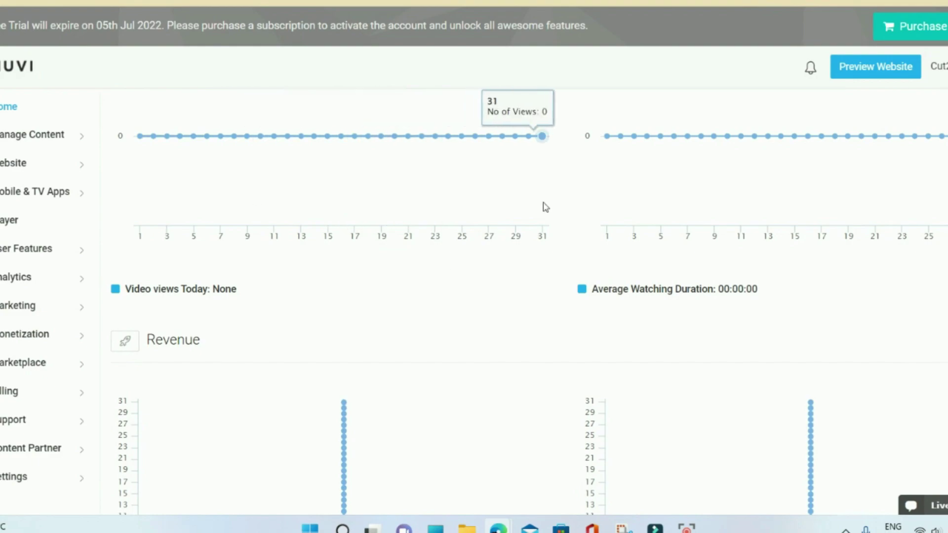
scroll(545, 207, down, 3)
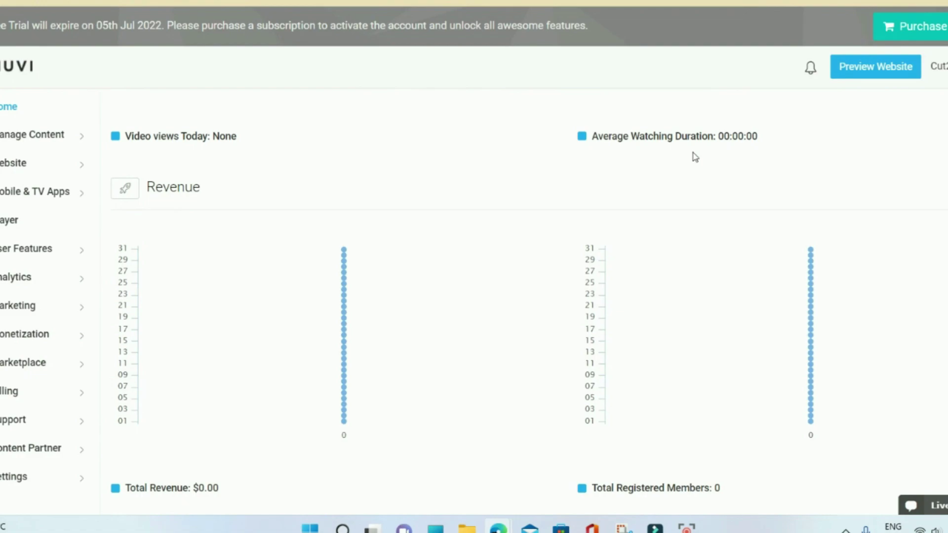
scroll(321, 277, down, 1)
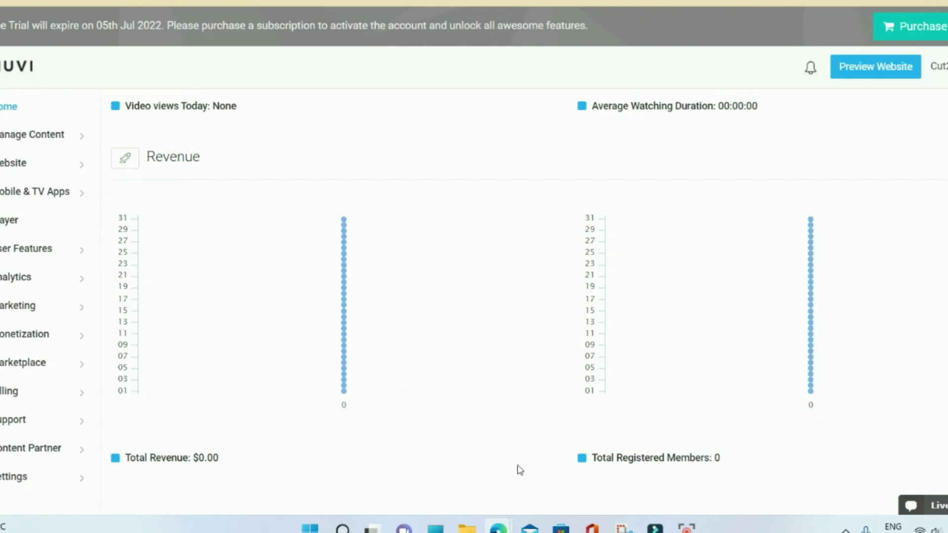
Step: Open the detailed Revenue report and review the available Monetization options
click(474, 418)
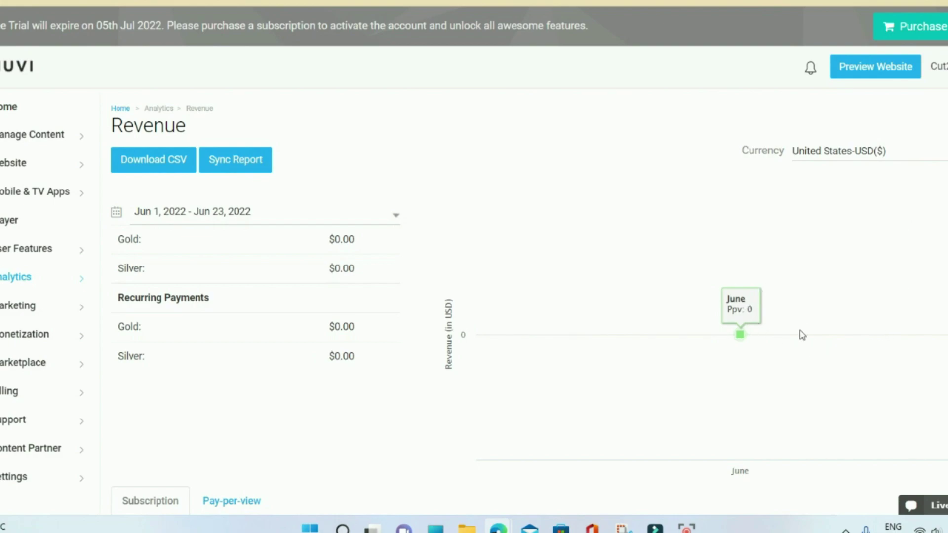
mouse_move(59, 334)
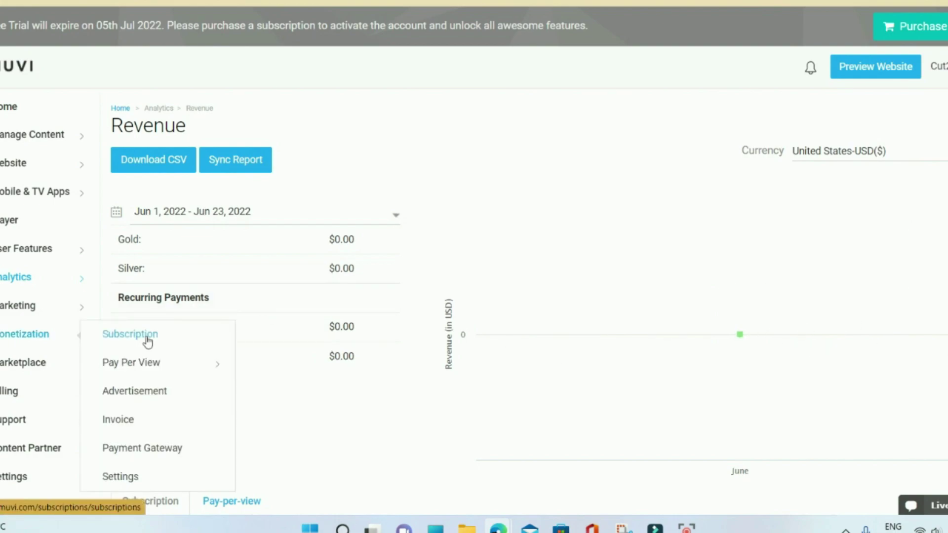
mouse_move(147, 374)
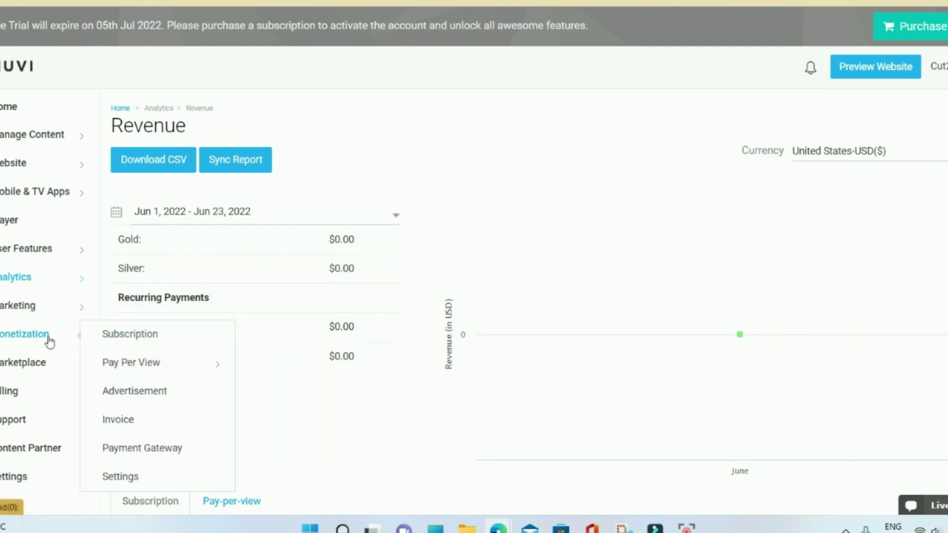
mouse_move(35, 390)
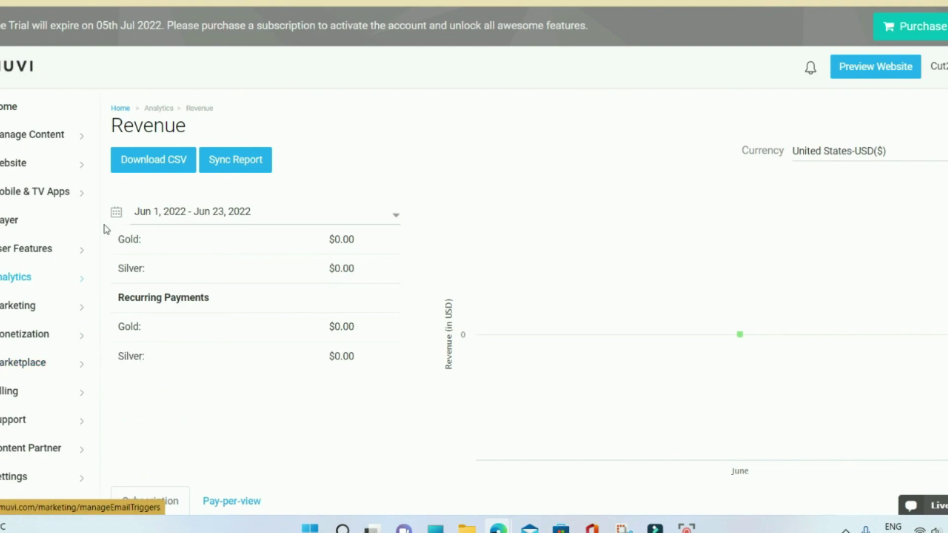
Step: Go back to the admin dashboard and look over its setup steps and Hosting details
click(27, 119)
scroll(642, 232, down, 5)
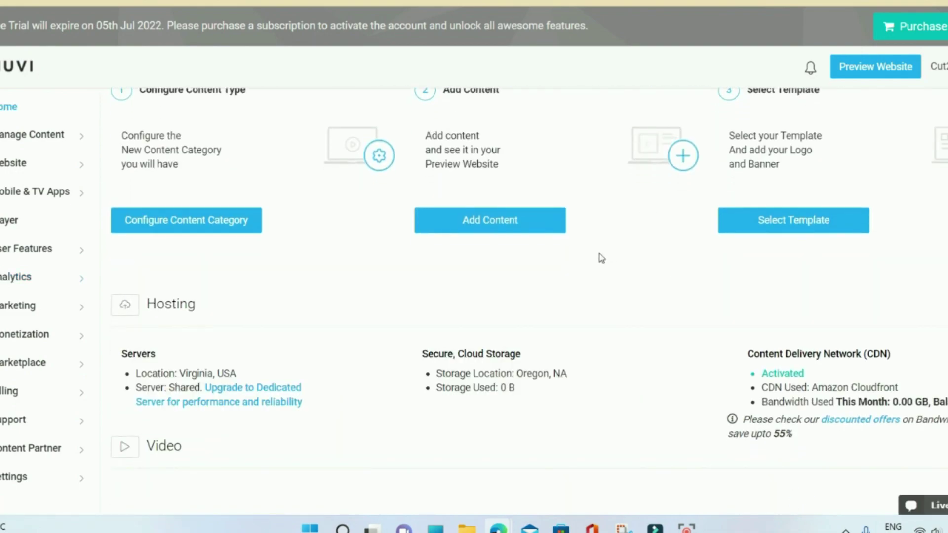
scroll(664, 343, up, 5)
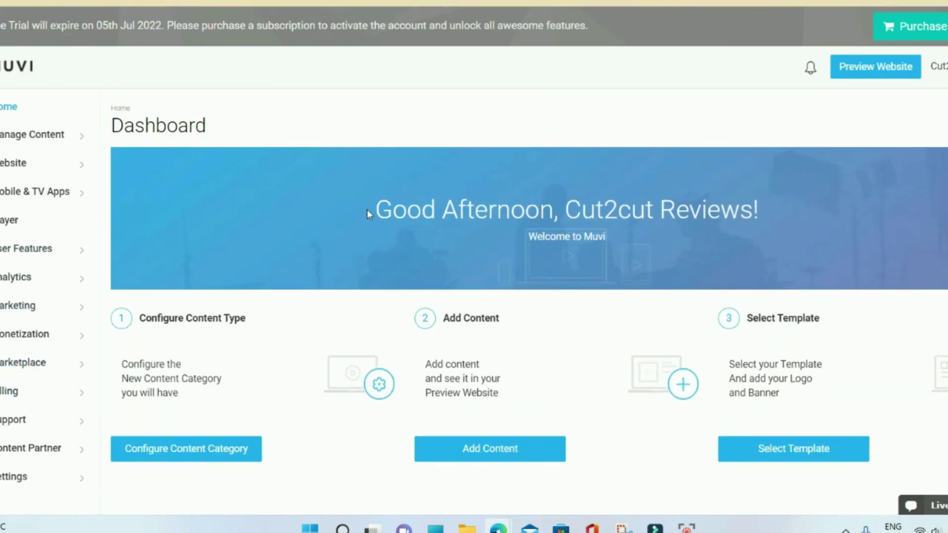
Step: Preview the website and look over its home page banners and both Feature Content sections
click(902, 76)
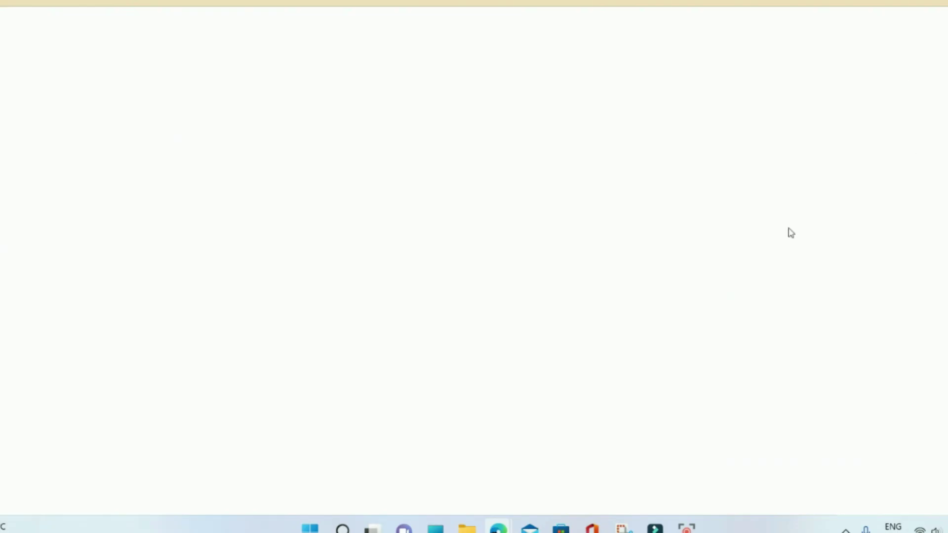
scroll(571, 244, down, 5)
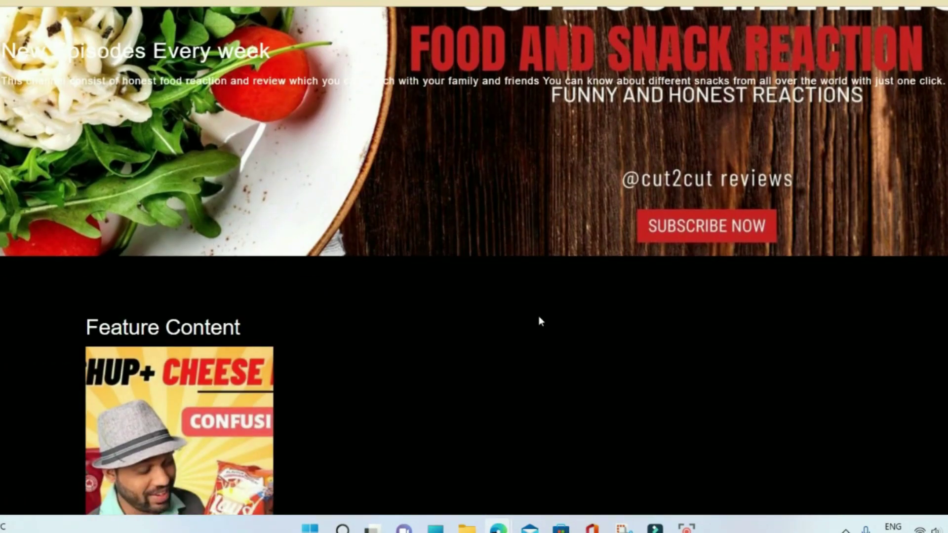
scroll(540, 320, up, 5)
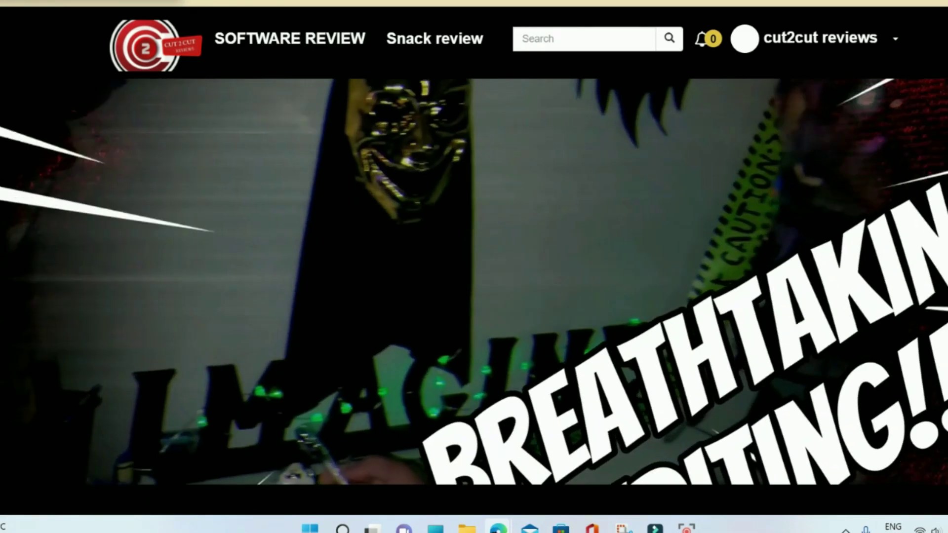
scroll(811, 192, down, 4)
scroll(546, 262, down, 9)
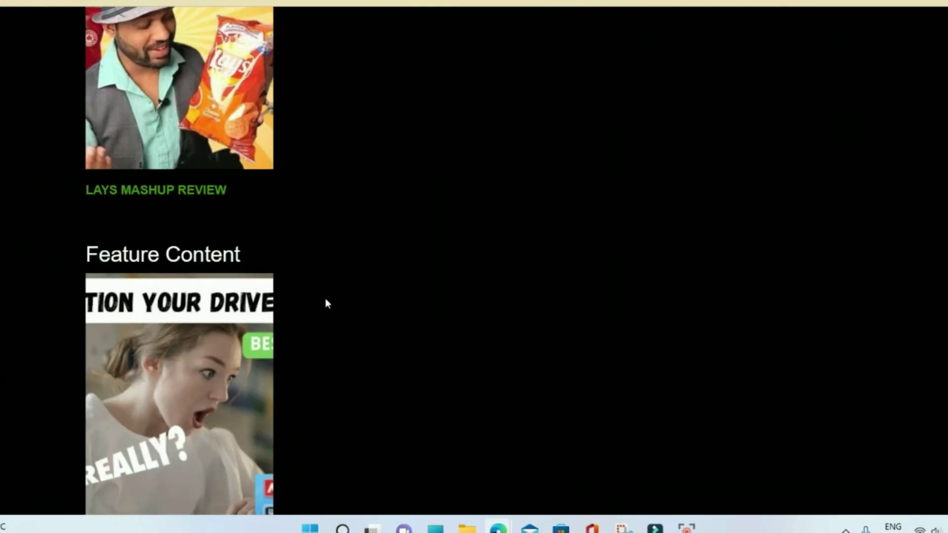
scroll(282, 281, up, 4)
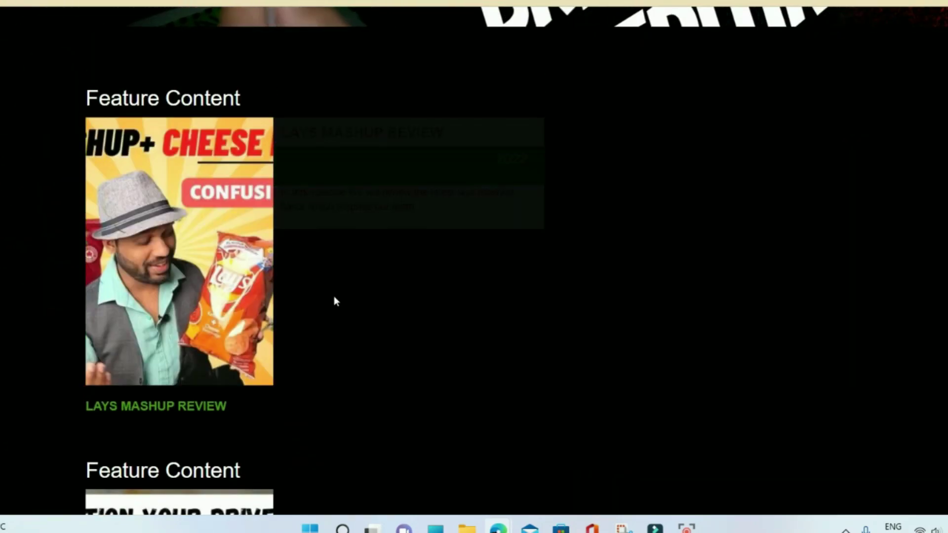
mouse_move(229, 203)
Step: Review the home page's LATEST section and footer links, and return to the banner and category header
scroll(572, 291, down, 10)
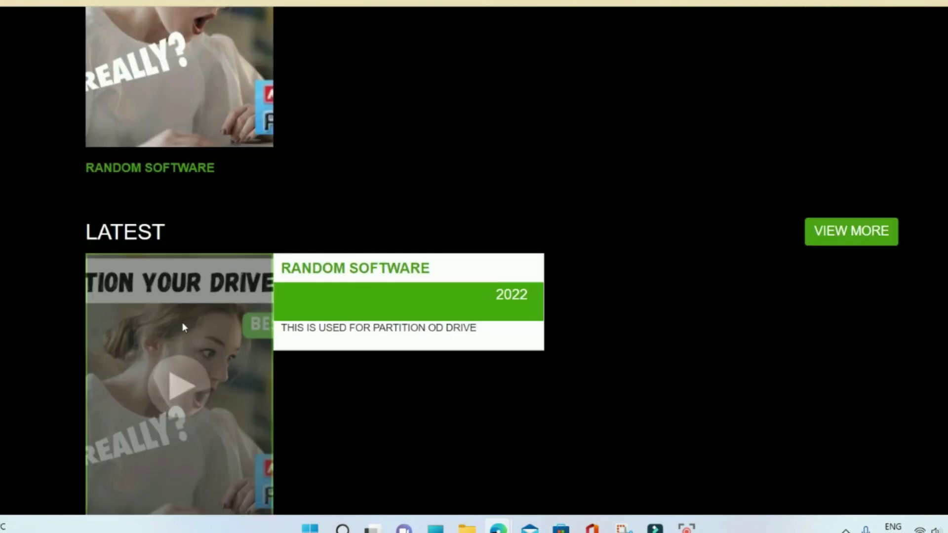
scroll(466, 364, down, 3)
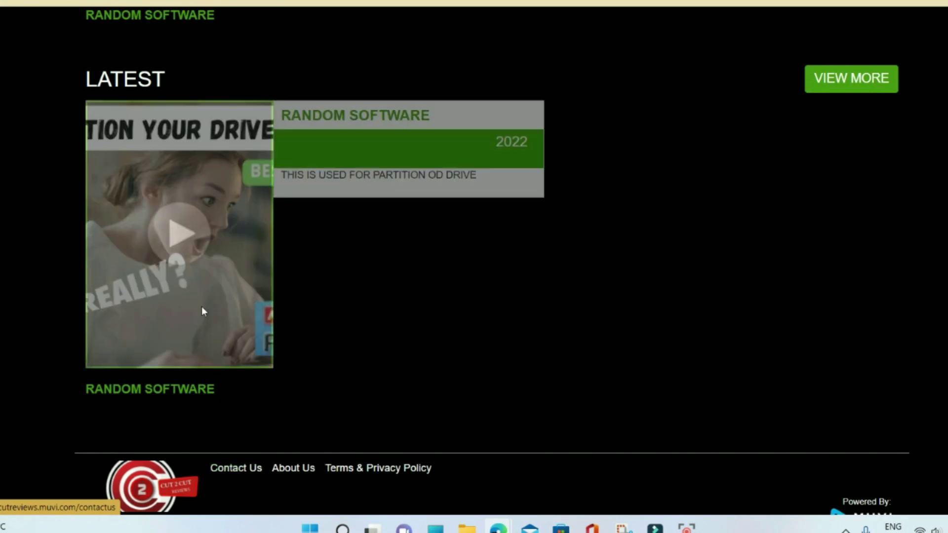
scroll(642, 410, up, 1)
scroll(674, 390, down, 3)
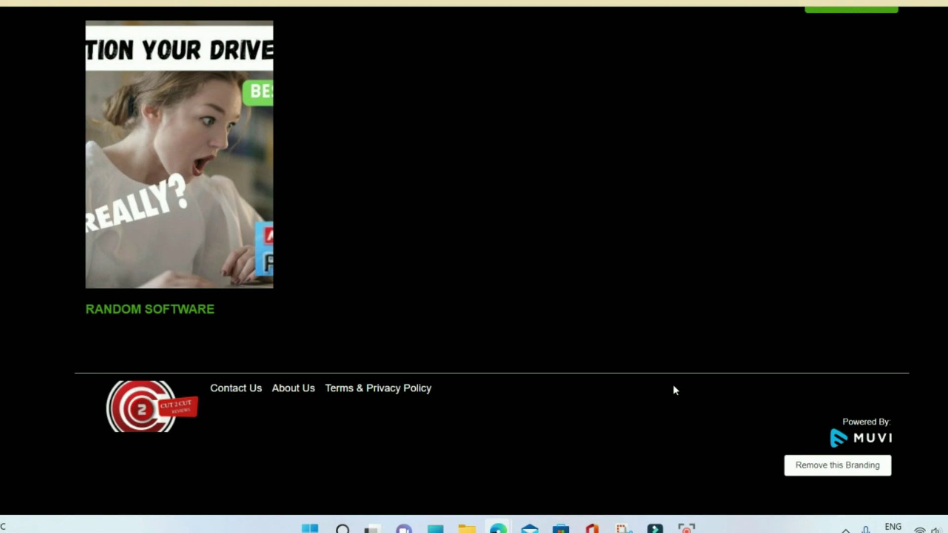
scroll(669, 391, up, 10)
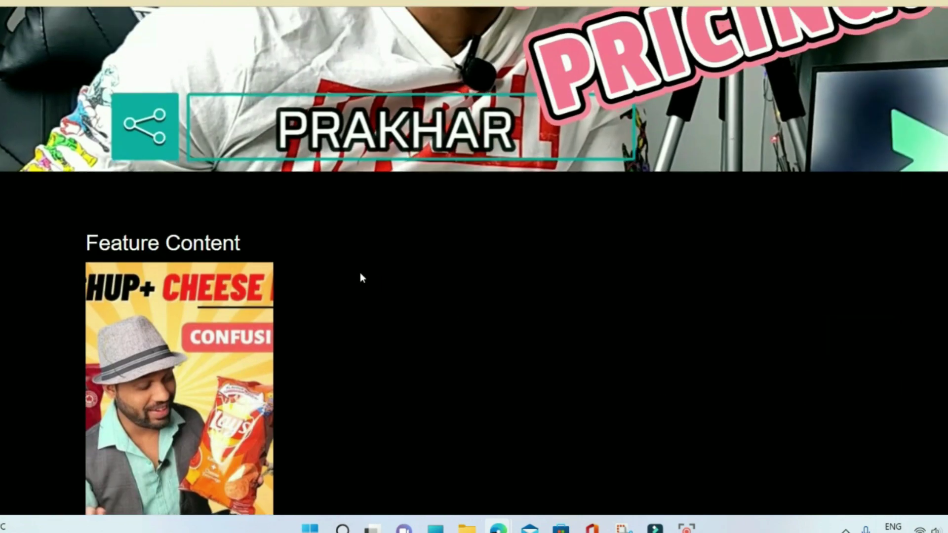
scroll(360, 278, up, 5)
click(435, 39)
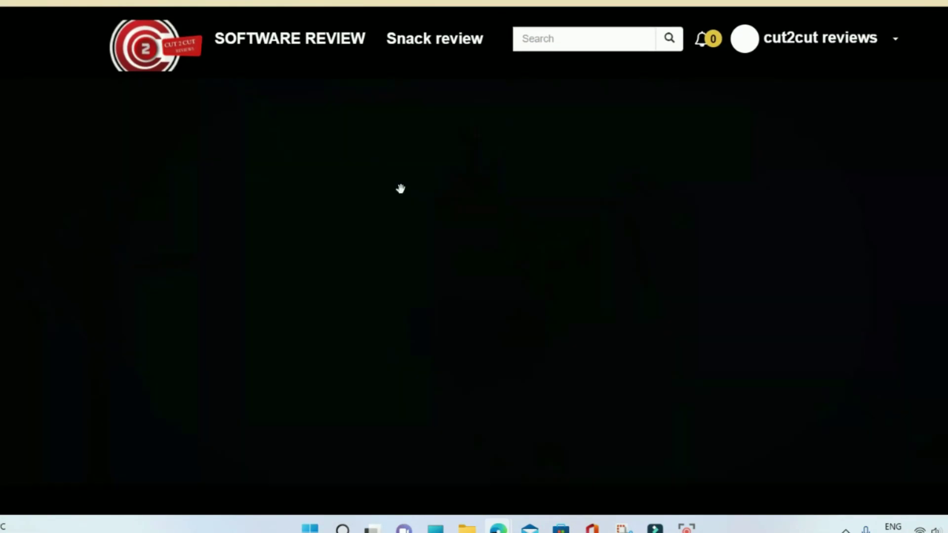